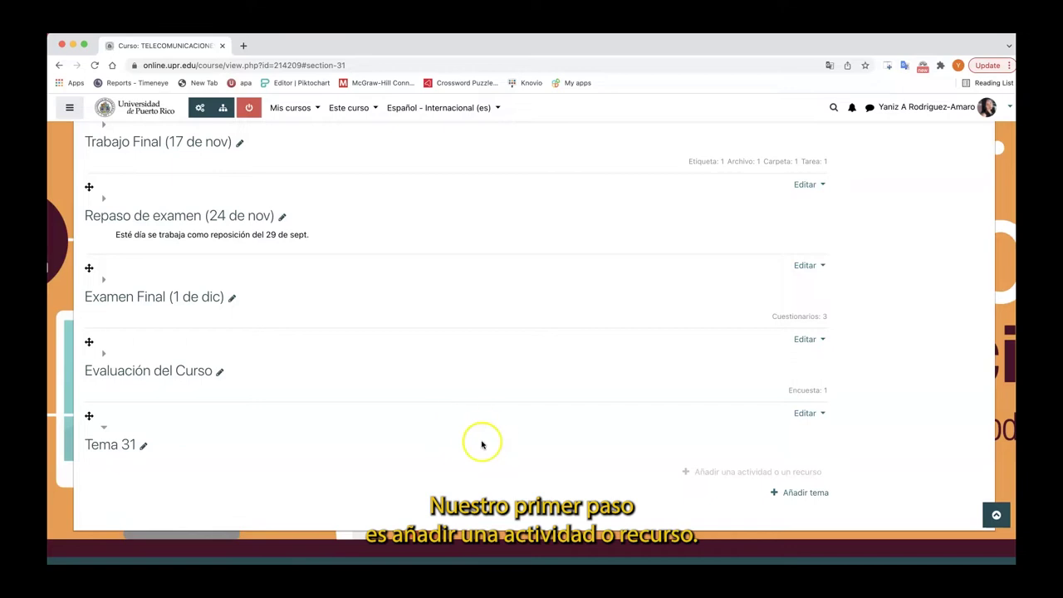
Add a Contenido interactivo activity to Tema 31 and choose Interactive Video as its content type
{"action": "left_click", "coordinate": [728, 473]}
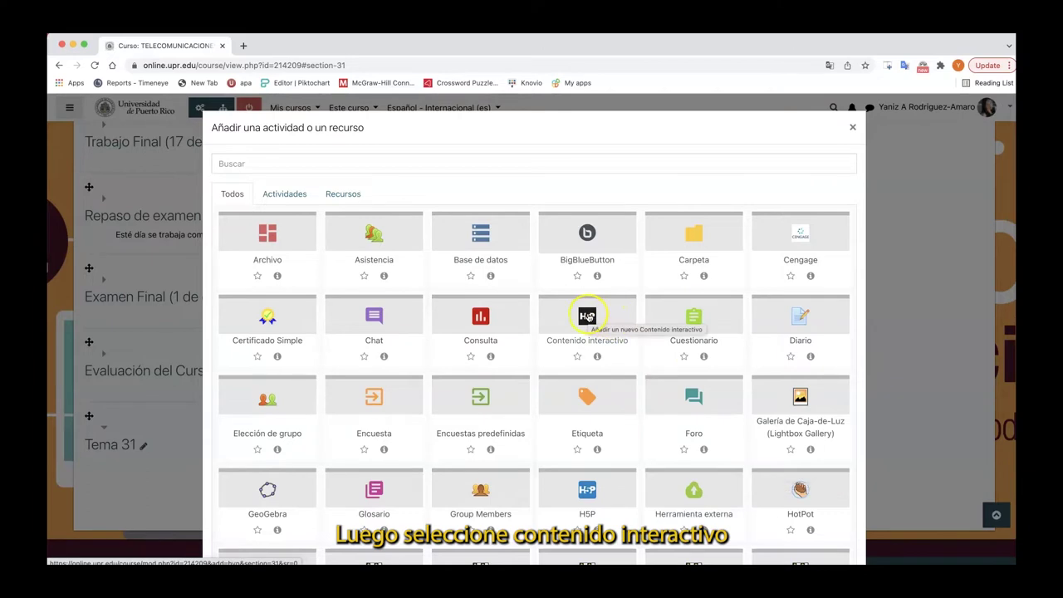
{"action": "left_click", "coordinate": [587, 316]}
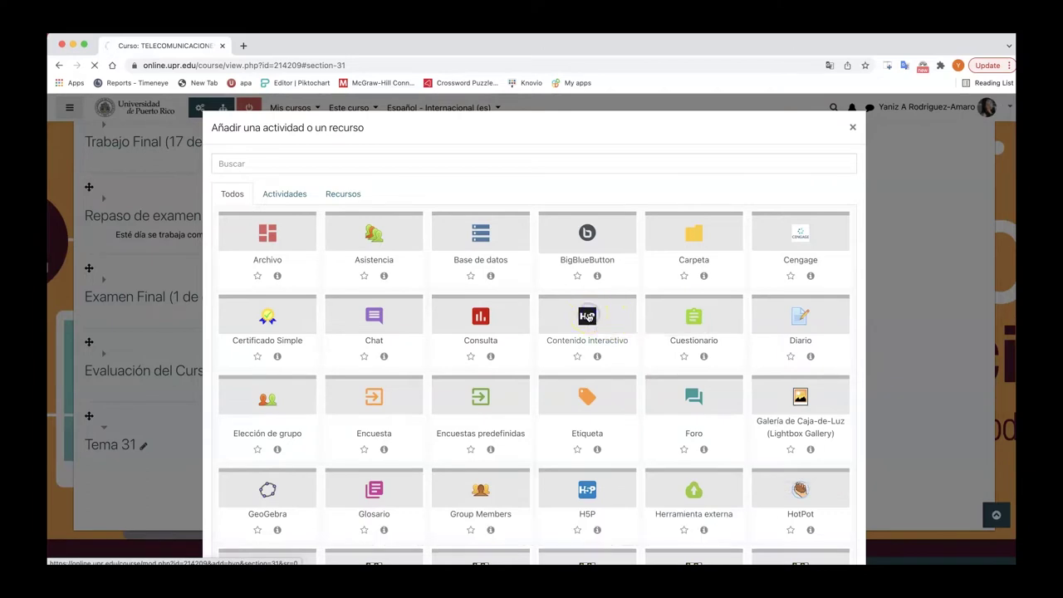
{"action": "scroll", "coordinate": [569, 357], "scroll_direction": "down", "scroll_amount": 10}
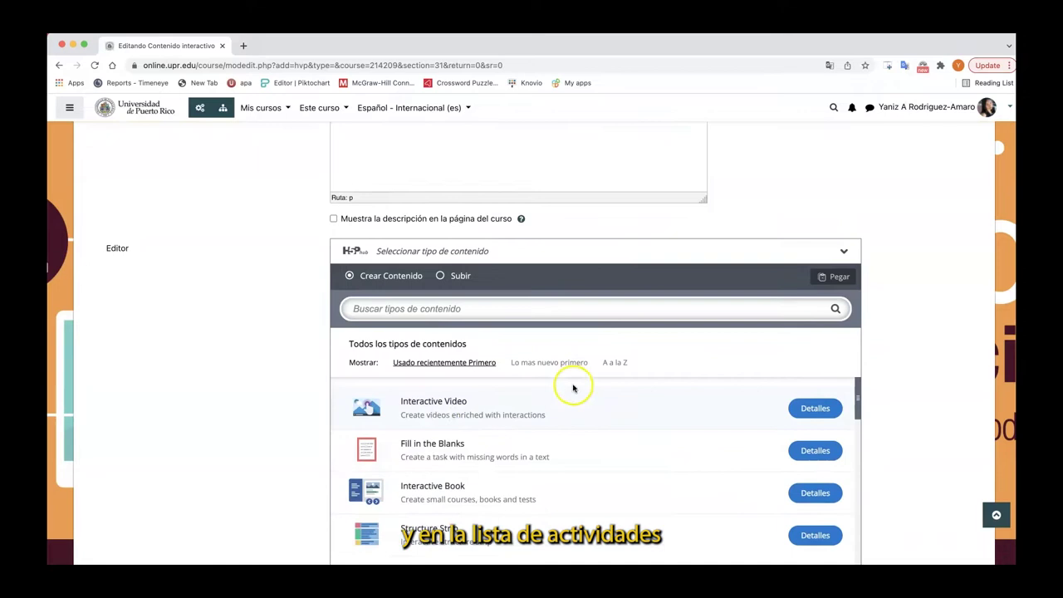
{"action": "scroll", "coordinate": [498, 357], "scroll_direction": "up", "scroll_amount": 2}
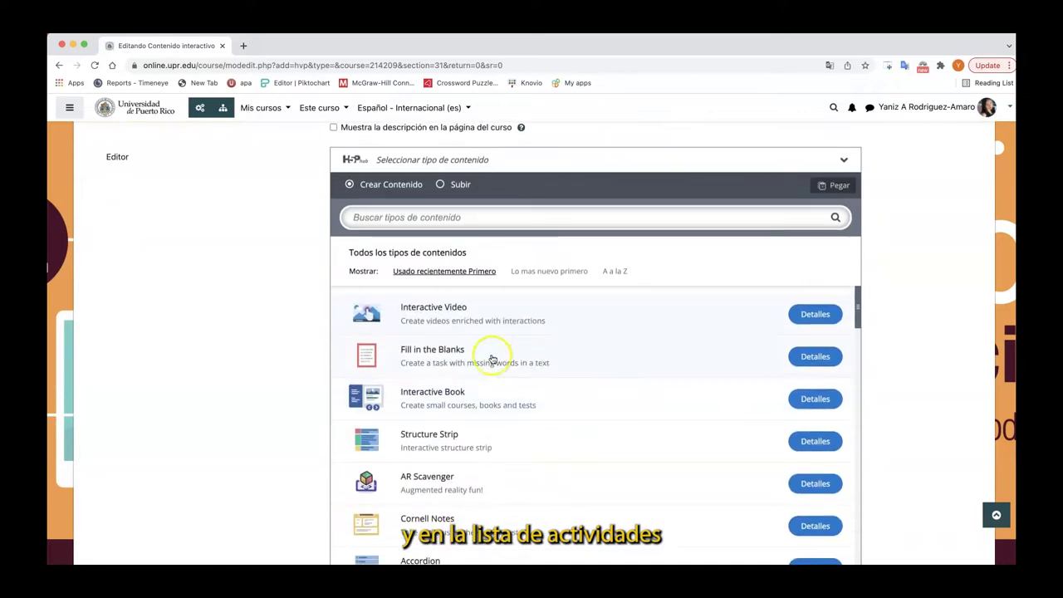
{"action": "left_click", "coordinate": [448, 320]}
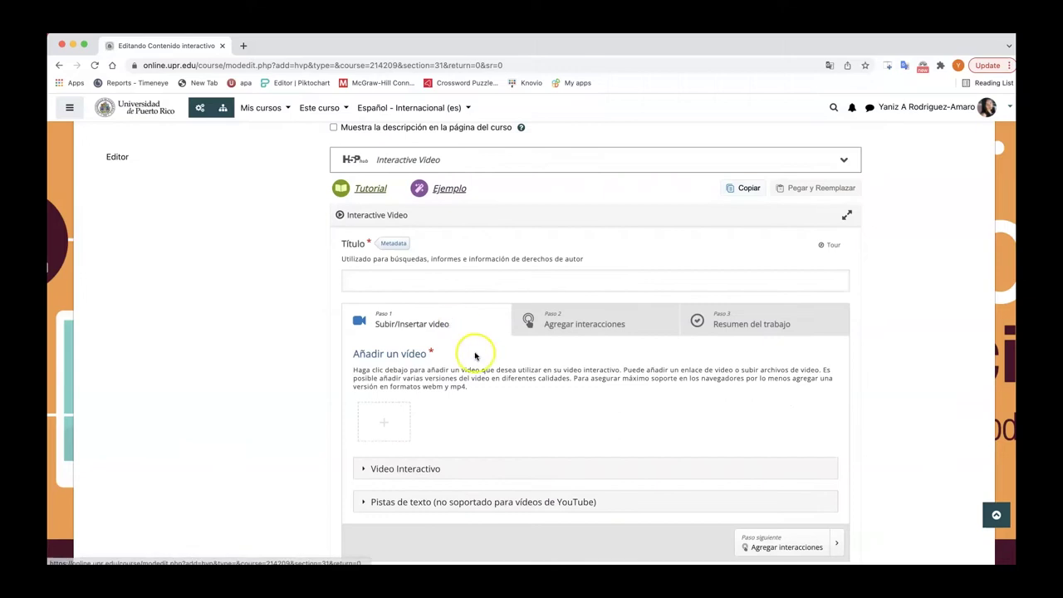
{"action": "scroll", "coordinate": [477, 350], "scroll_direction": "down", "scroll_amount": 1}
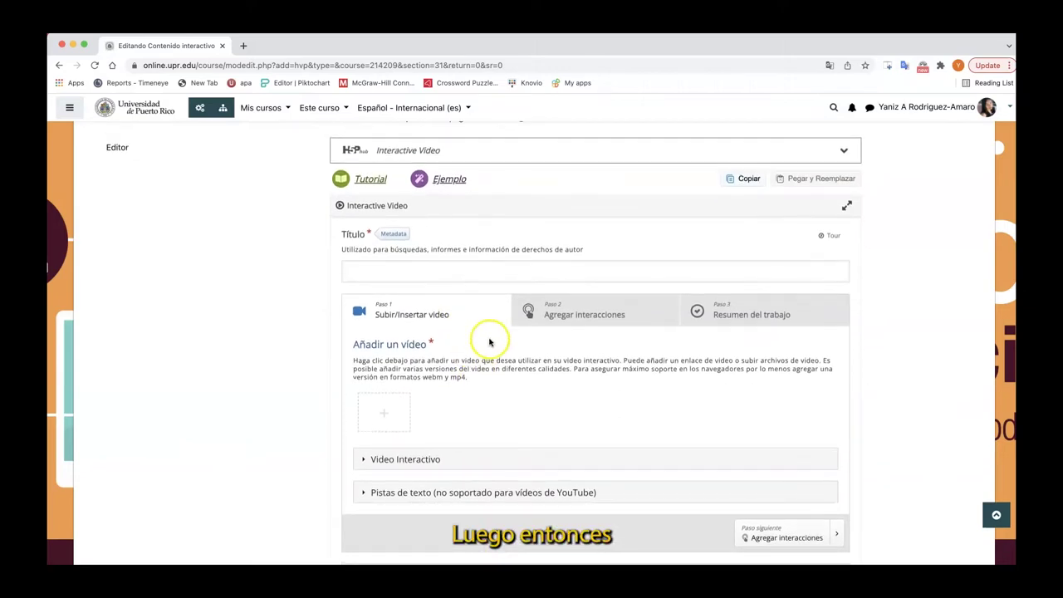
{"action": "left_click", "coordinate": [451, 272]}
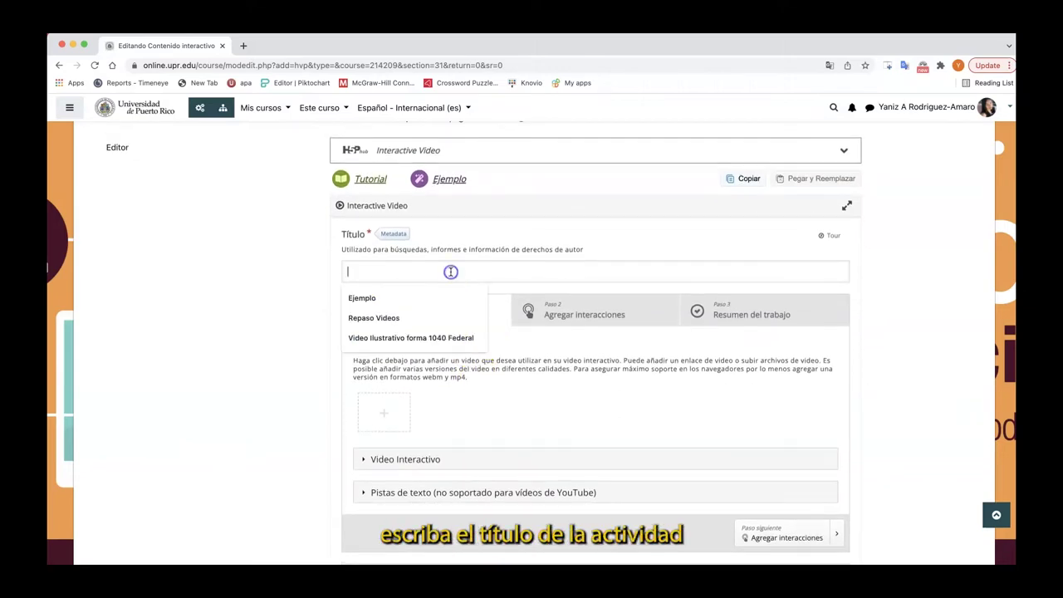
{"action": "left_click", "coordinate": [382, 298]}
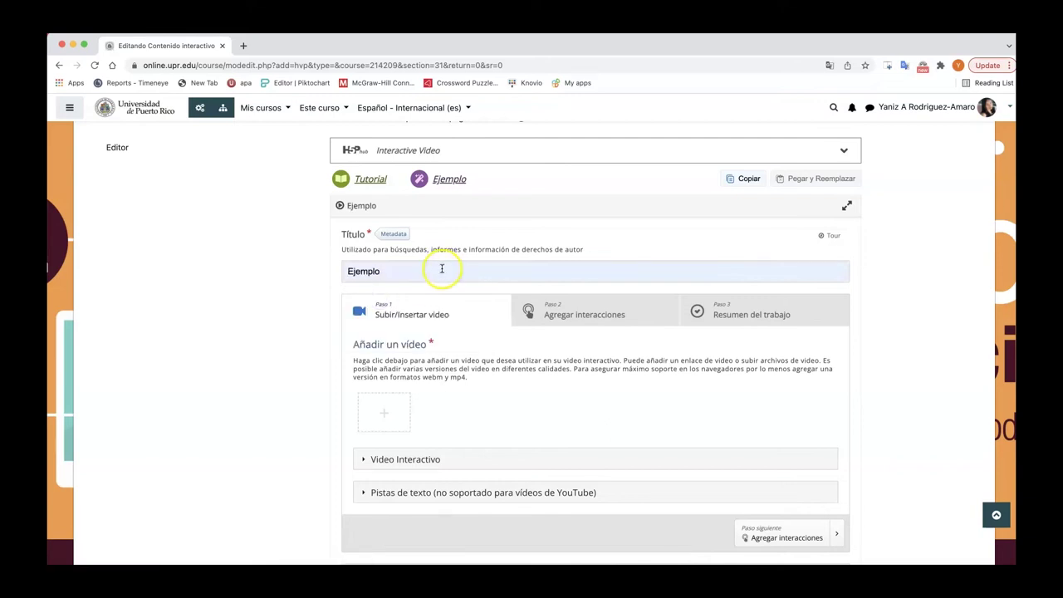
{"action": "left_click", "coordinate": [388, 414]}
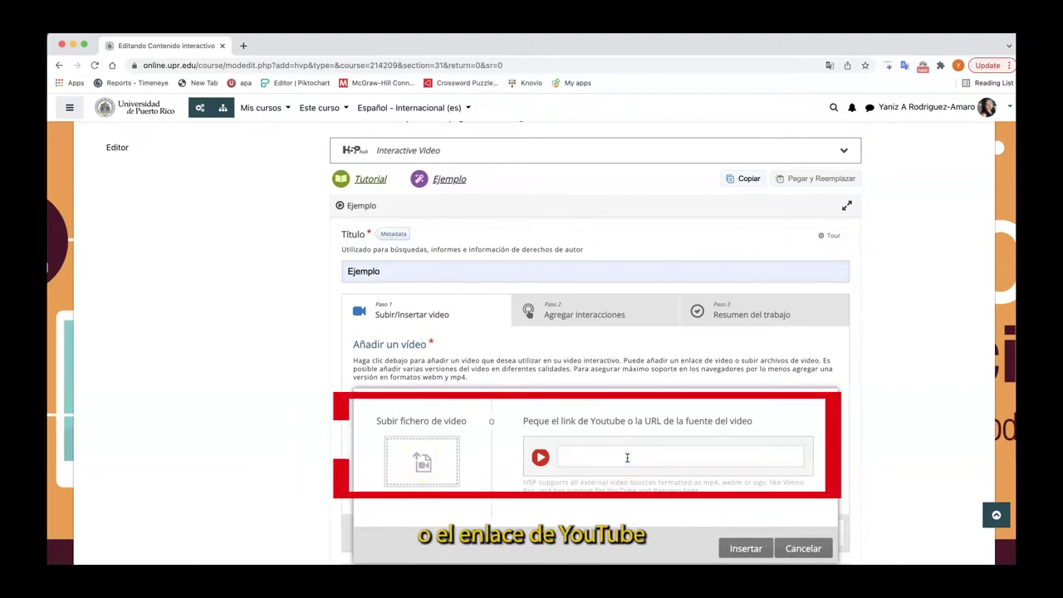
{"action": "type", "text": "https://youtu.be/5j2W2ElBJpw"}
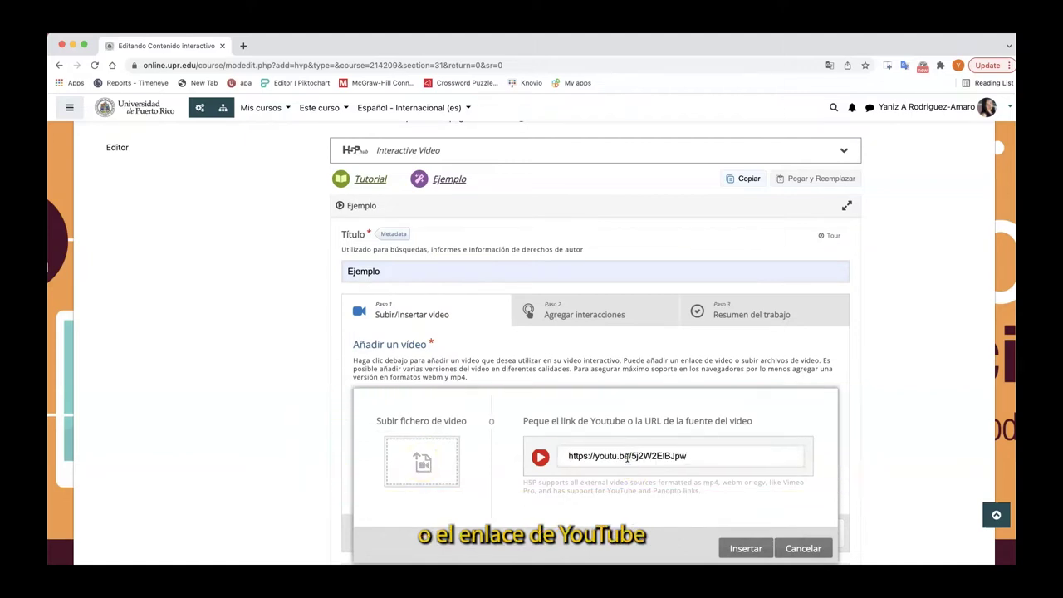
{"action": "left_click", "coordinate": [743, 548]}
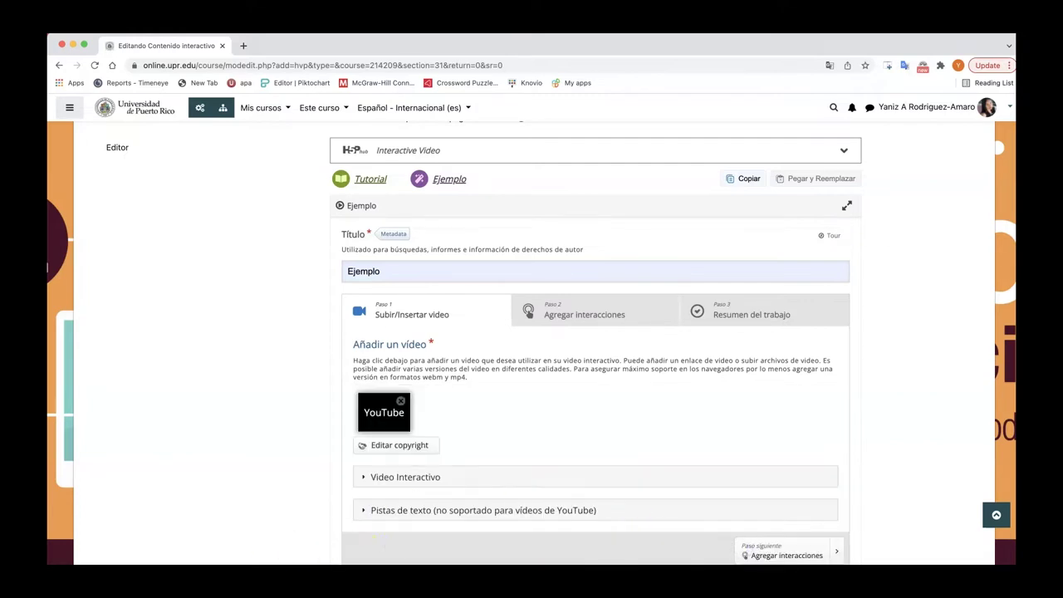
Go to the stage for adding interactions and pause the video at 0:10, the point for the first question
{"action": "left_click", "coordinate": [573, 316]}
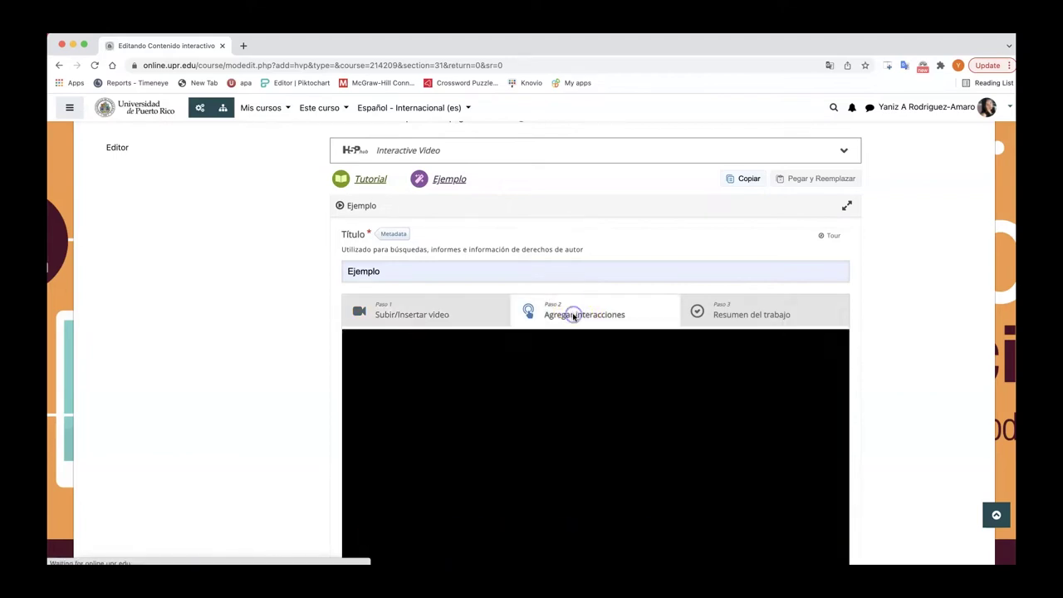
{"action": "scroll", "coordinate": [612, 409], "scroll_direction": "down", "scroll_amount": 2}
{"action": "scroll", "coordinate": [615, 413], "scroll_direction": "down", "scroll_amount": 1}
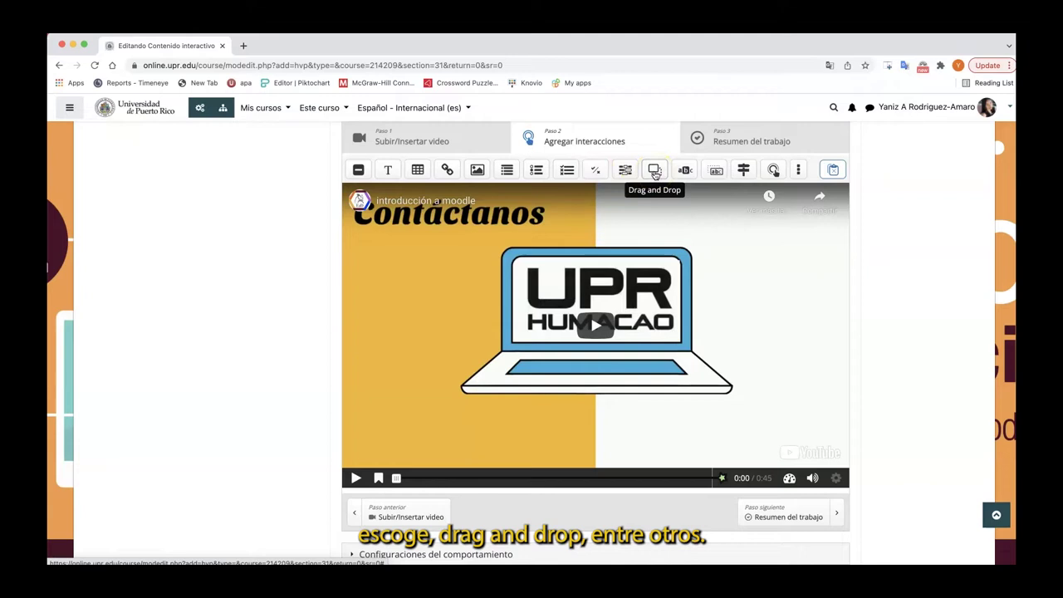
{"action": "left_click", "coordinate": [355, 479]}
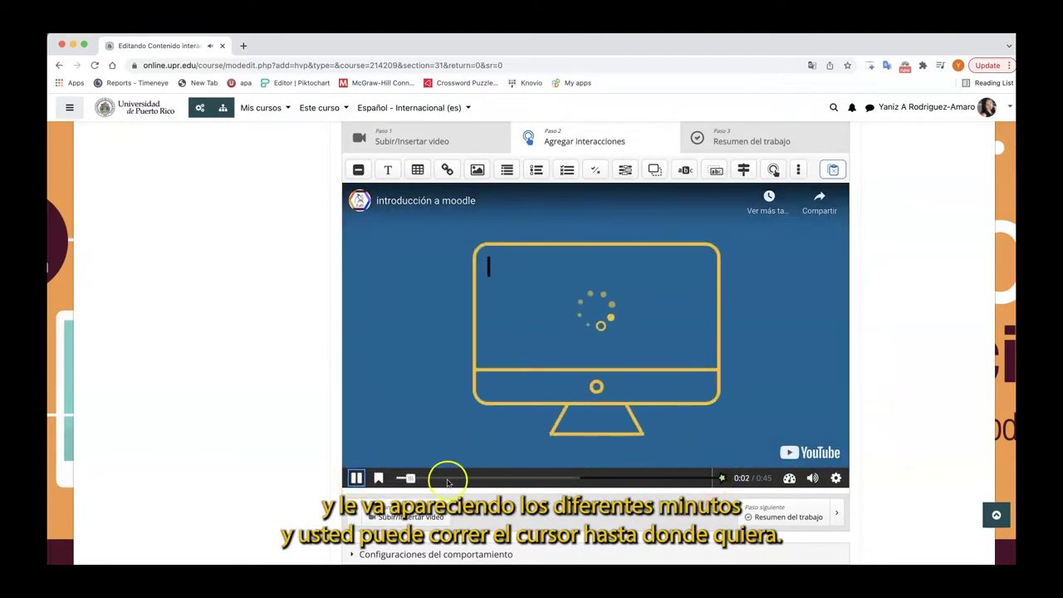
{"action": "left_click_drag", "start_coordinate": [417, 479], "coordinate": [473, 479]}
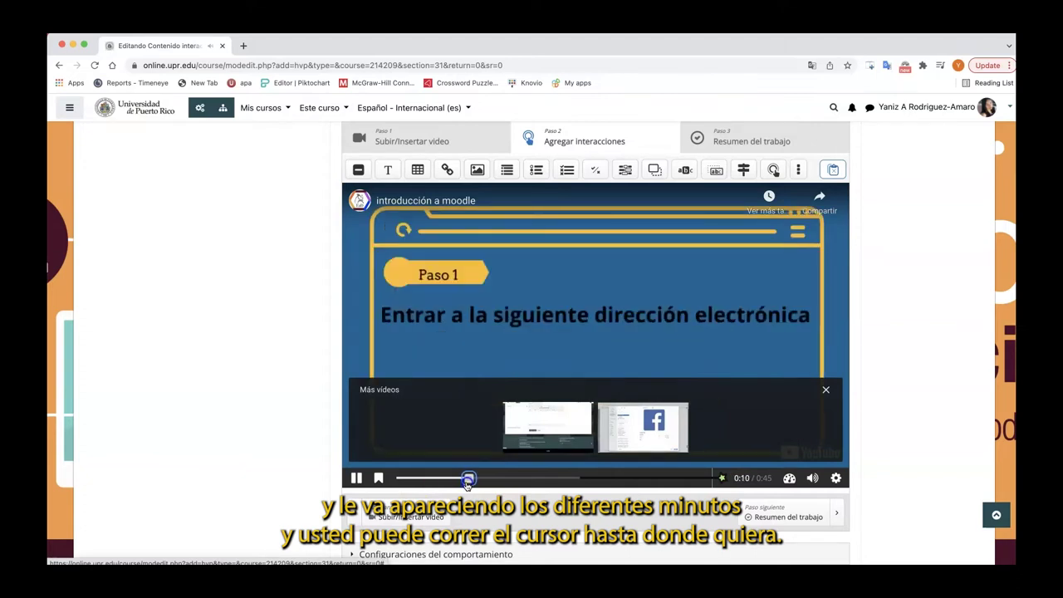
{"action": "left_click", "coordinate": [355, 478]}
{"action": "left_click", "coordinate": [581, 257]}
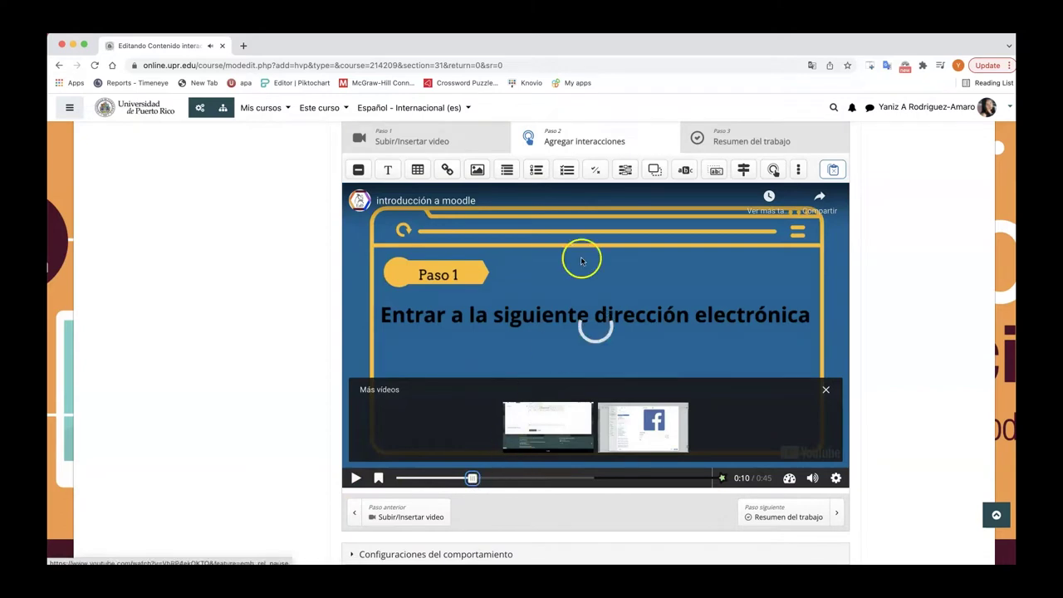
Insert a True/False question shown from 0:10.00 to 0:12.00 that pauses the video
{"action": "left_click", "coordinate": [594, 172]}
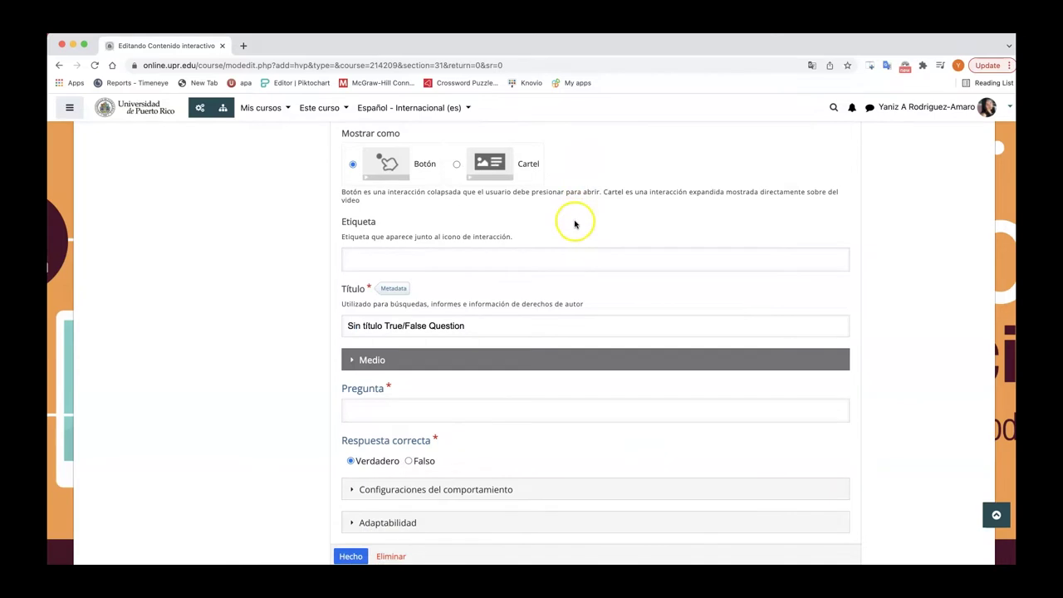
{"action": "scroll", "coordinate": [576, 221], "scroll_direction": "up", "scroll_amount": 3}
{"action": "scroll", "coordinate": [575, 224], "scroll_direction": "up", "scroll_amount": 1}
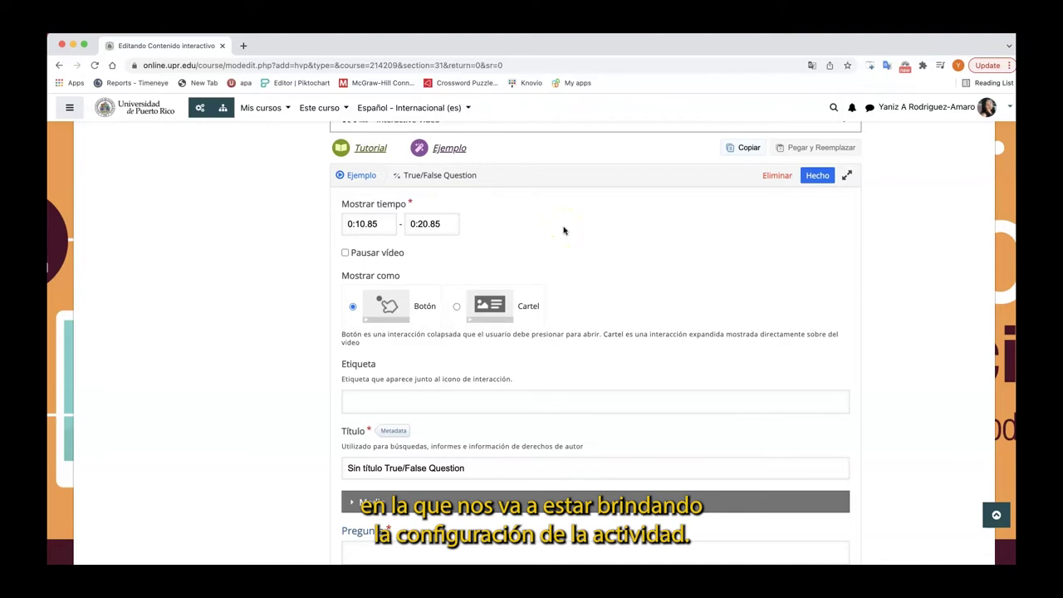
{"action": "left_click", "coordinate": [376, 224]}
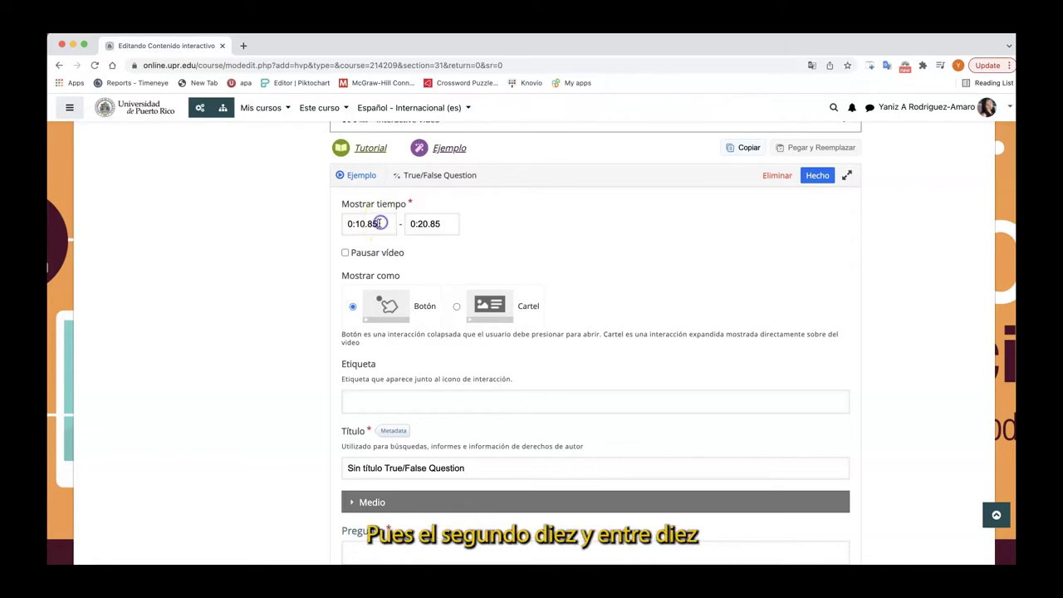
{"action": "key", "text": "BackSpace"}
{"action": "key", "text": "BackSpace"}
{"action": "type", "text": "00"}
{"action": "left_click", "coordinate": [428, 224]}
{"action": "key", "text": "BackSpace"}
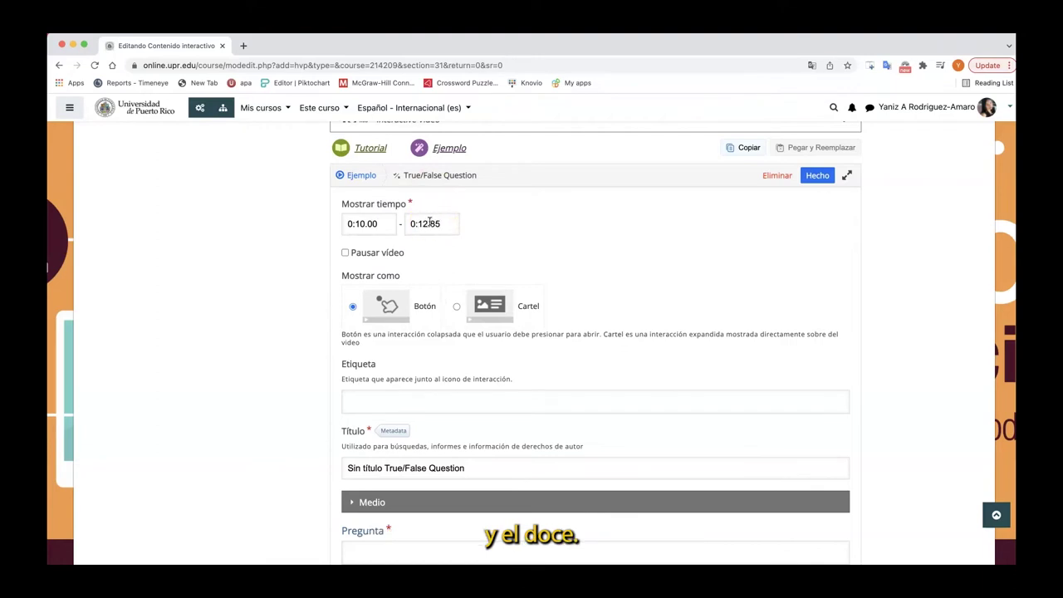
{"action": "key", "text": "Delete"}
{"action": "key", "text": "Delete"}
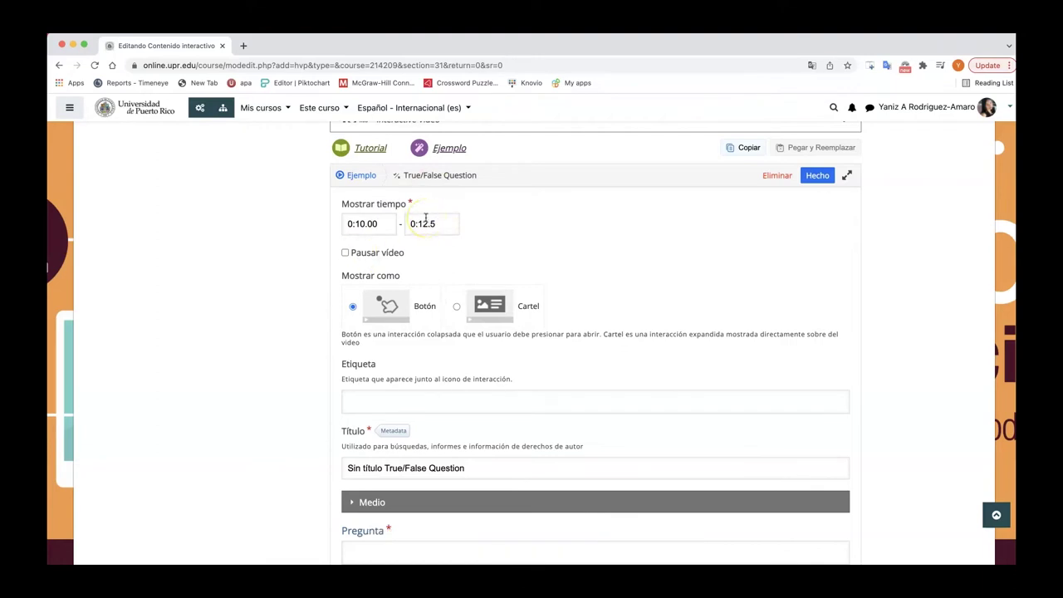
{"action": "type", "text": "00"}
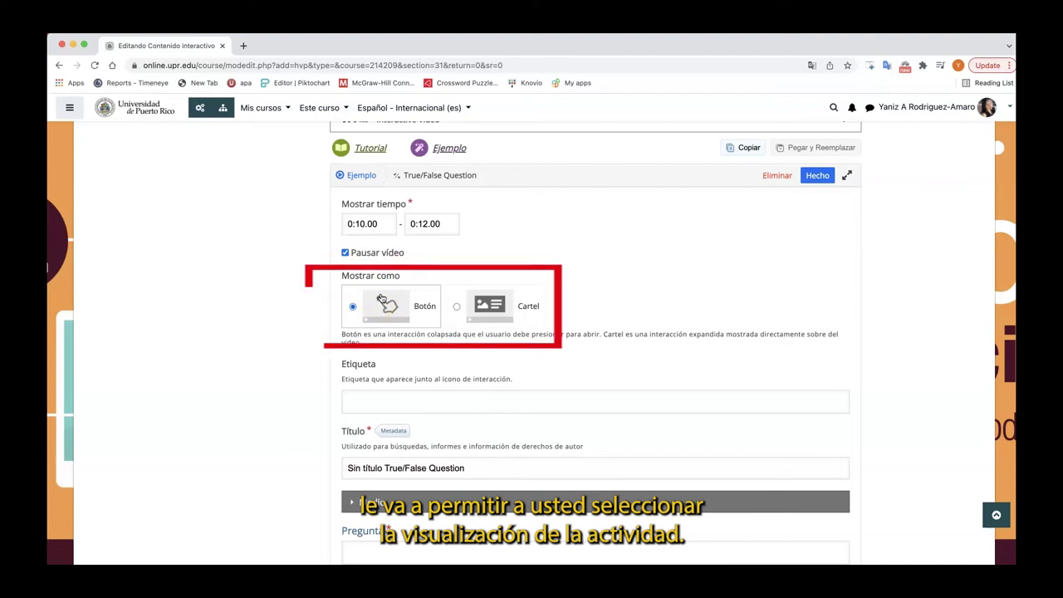
Display the True/False question as a Cartel and title it "Pregunta 1"
{"action": "left_click", "coordinate": [457, 309]}
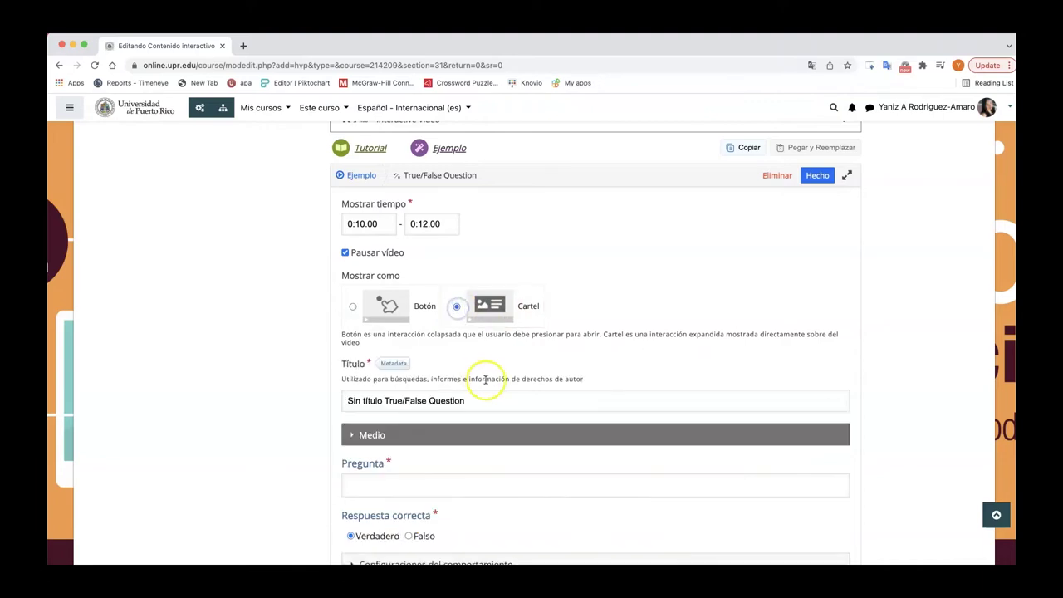
{"action": "scroll", "coordinate": [480, 372], "scroll_direction": "down", "scroll_amount": 1}
{"action": "left_click_drag", "start_coordinate": [477, 370], "coordinate": [349, 366]}
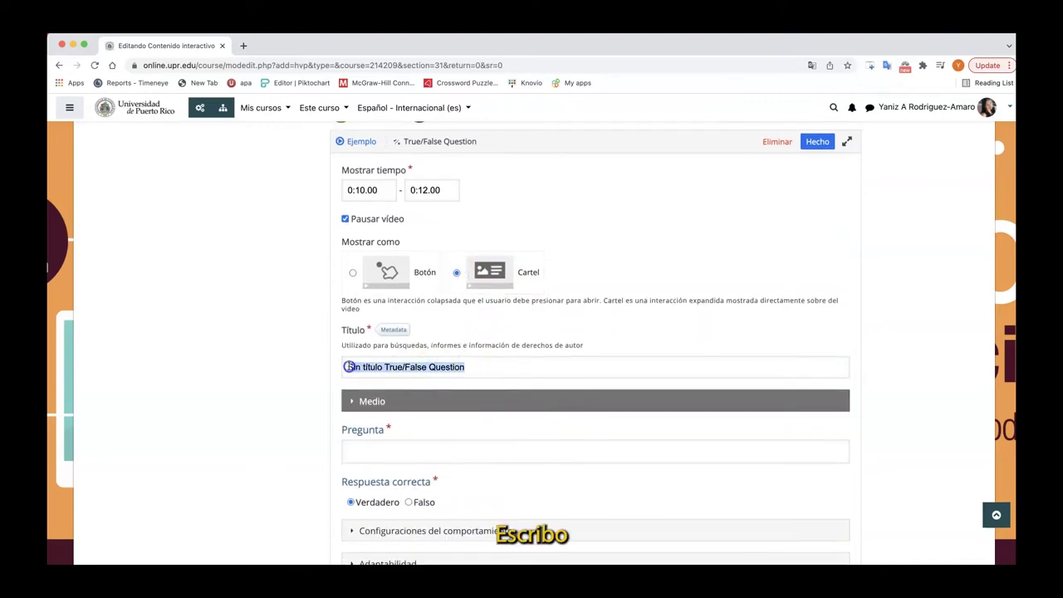
{"action": "type", "text": "p"}
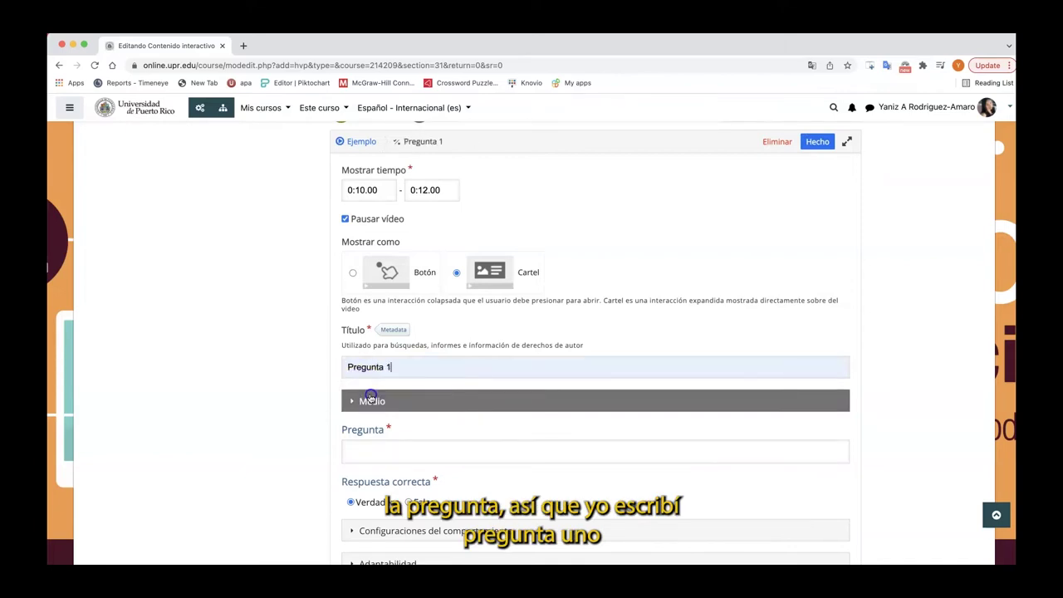
{"action": "left_click", "coordinate": [369, 395]}
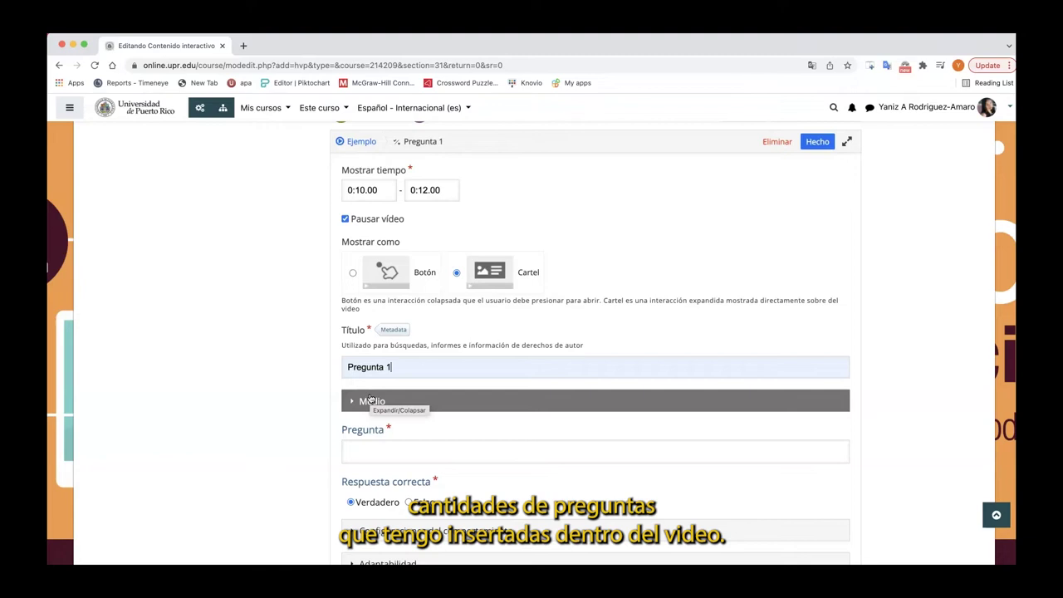
Enter the question "Para acceder a la plataforma Moodle de forma directa usted debe escribir en el navegador UPRH." and mark Falso as the correct answer
{"action": "left_click", "coordinate": [383, 450]}
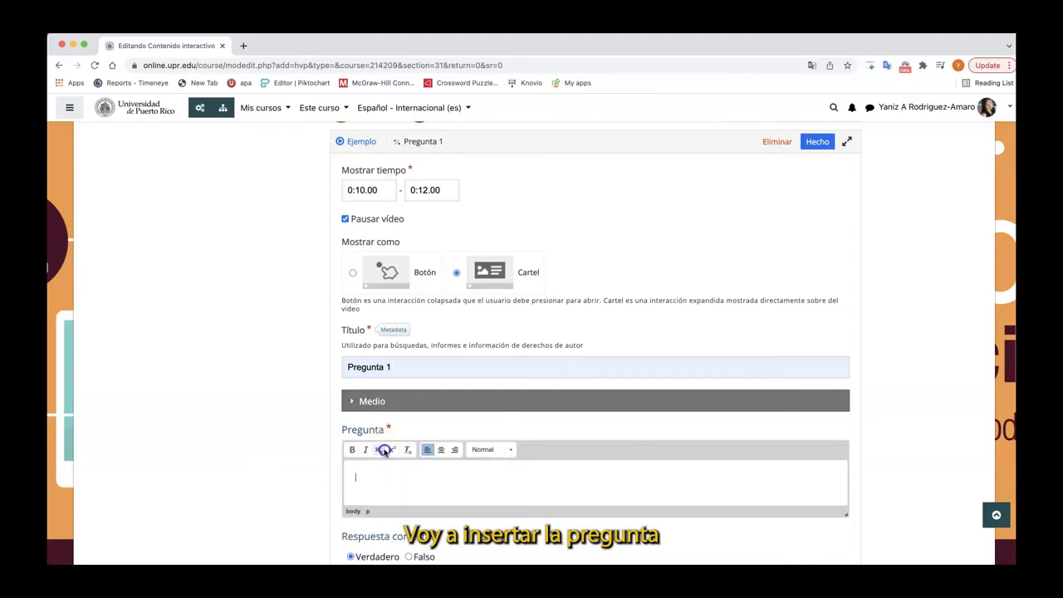
{"action": "type", "text": "Para acceder a la plataforma Moodle de forma directa usted debe escribir en el navegador UPRH."}
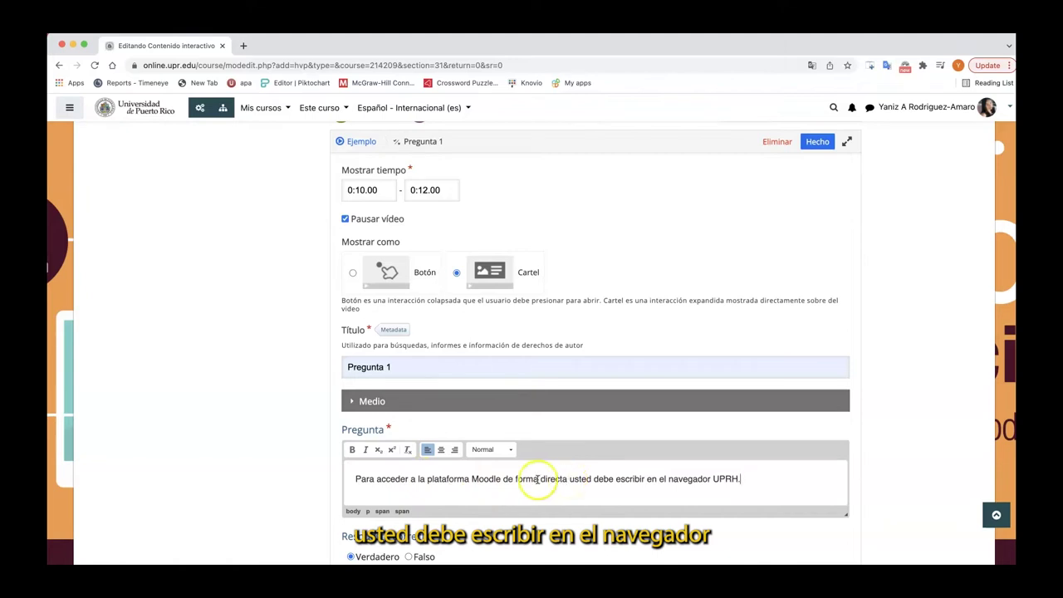
{"action": "scroll", "coordinate": [505, 484], "scroll_direction": "down", "scroll_amount": 2}
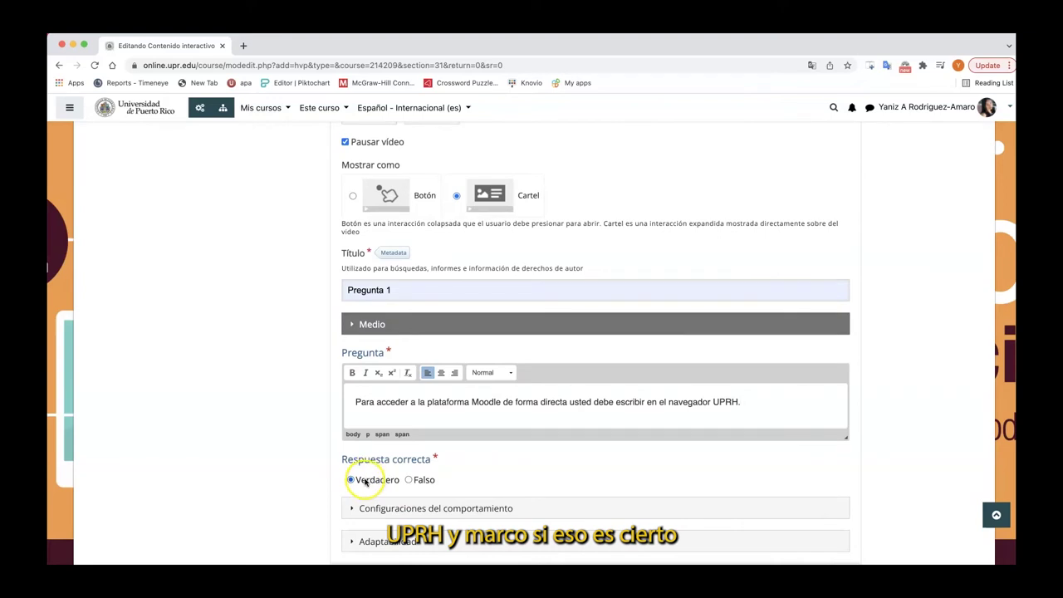
{"action": "left_click", "coordinate": [407, 480]}
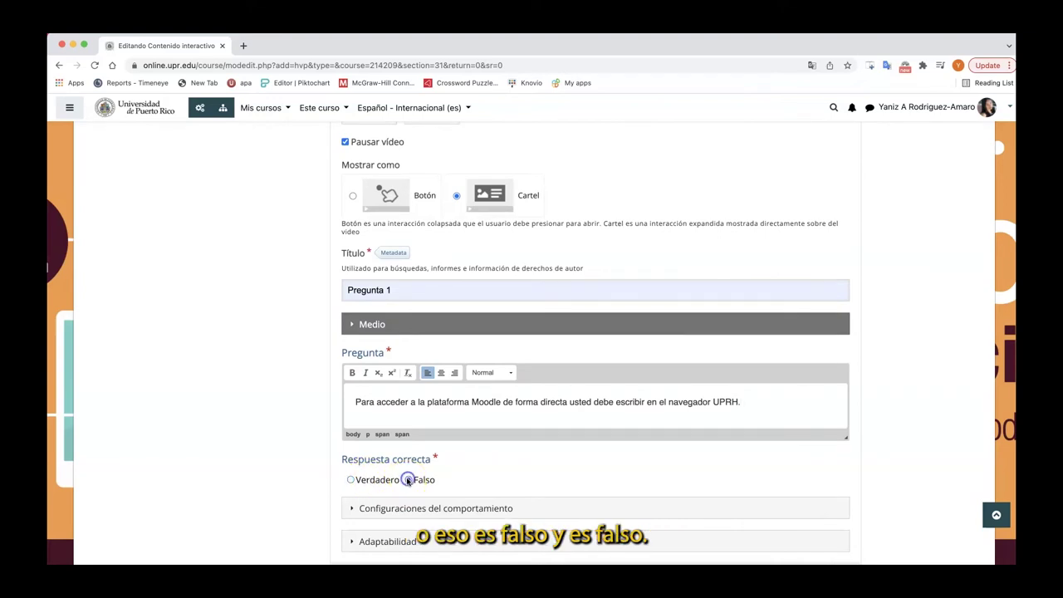
Review the question's behaviour settings for retrying, showing the solution, confirmation dialogs and answer feedback
{"action": "scroll", "coordinate": [408, 480], "scroll_direction": "down", "scroll_amount": 3}
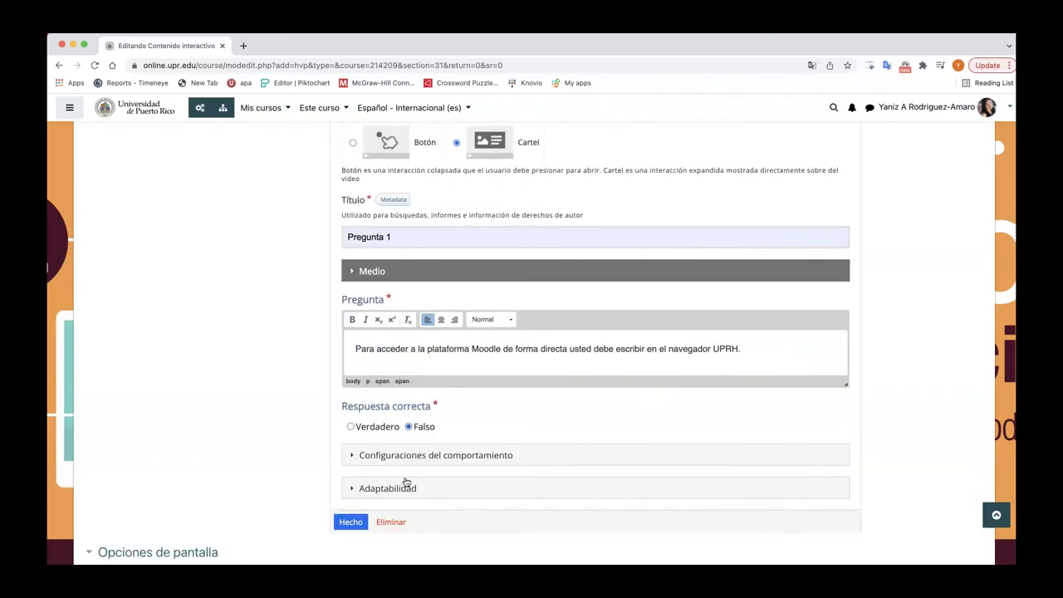
{"action": "left_click", "coordinate": [357, 404]}
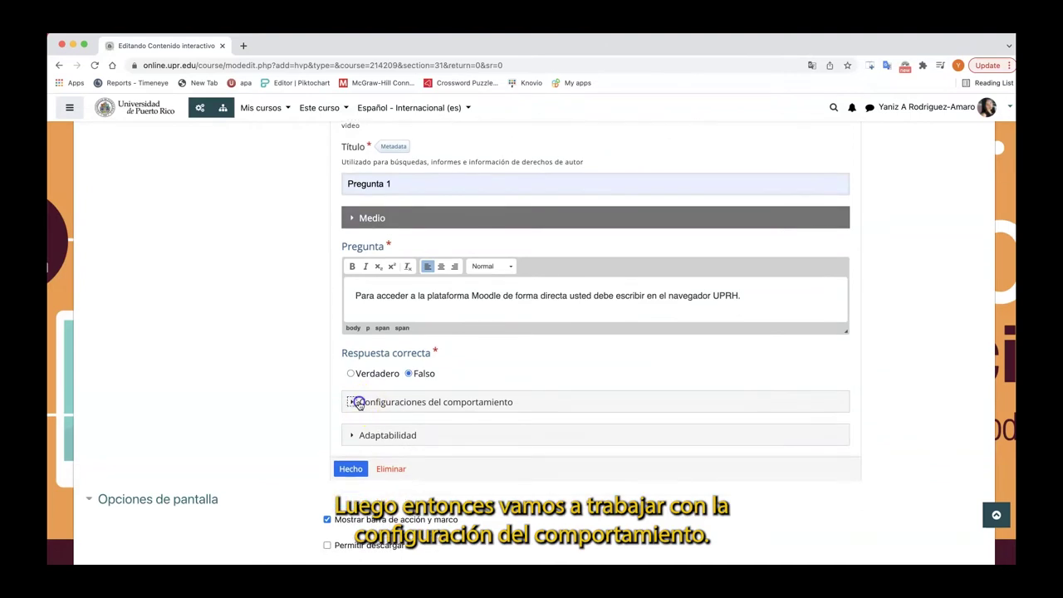
{"action": "scroll", "coordinate": [444, 467], "scroll_direction": "down", "scroll_amount": 2}
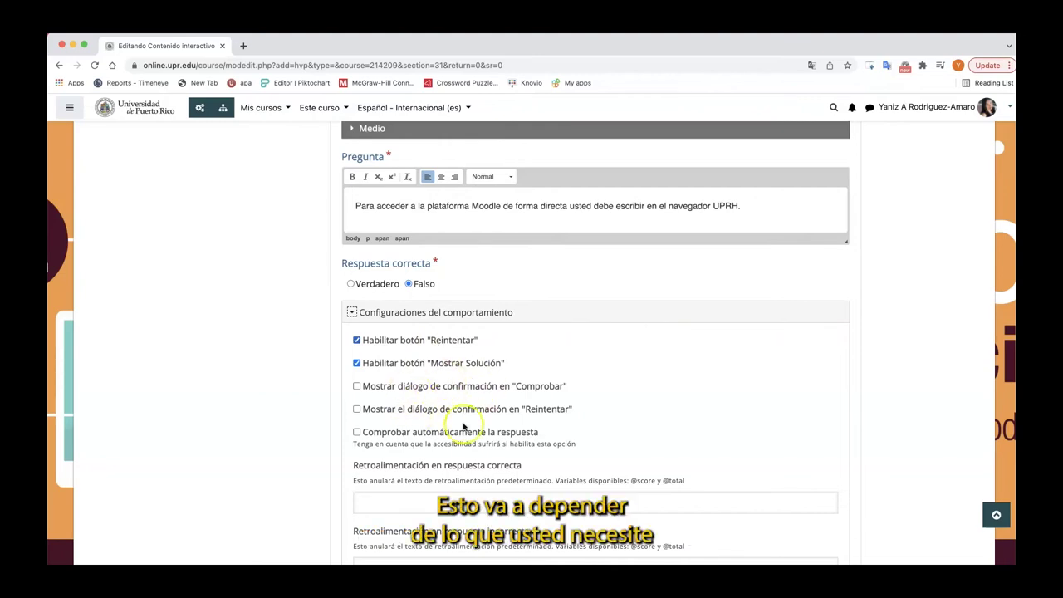
{"action": "scroll", "coordinate": [440, 442], "scroll_direction": "down", "scroll_amount": 2}
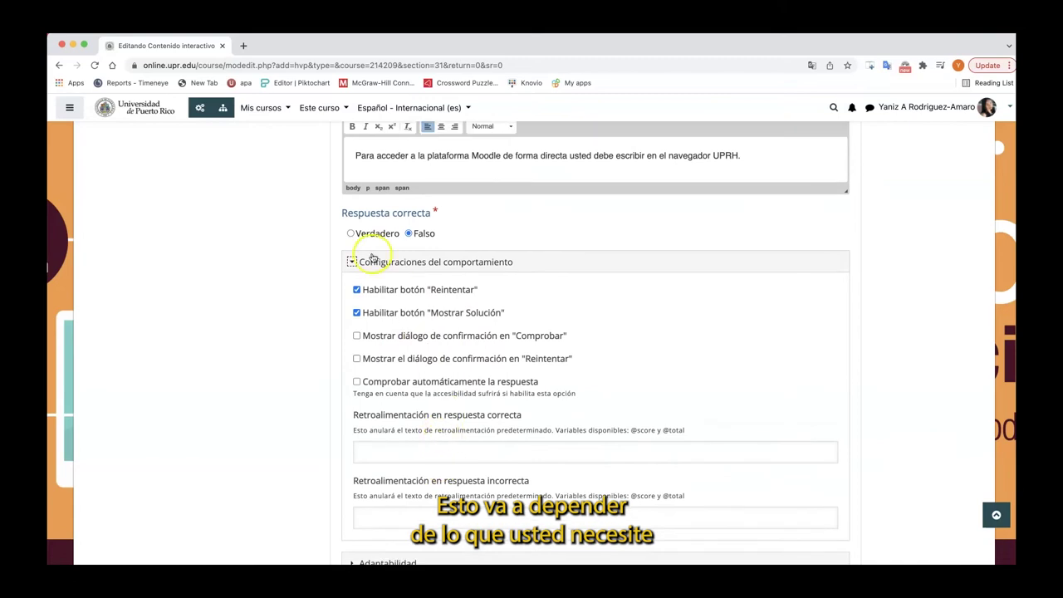
{"action": "left_click", "coordinate": [353, 264]}
{"action": "scroll", "coordinate": [425, 328], "scroll_direction": "down", "scroll_amount": 2}
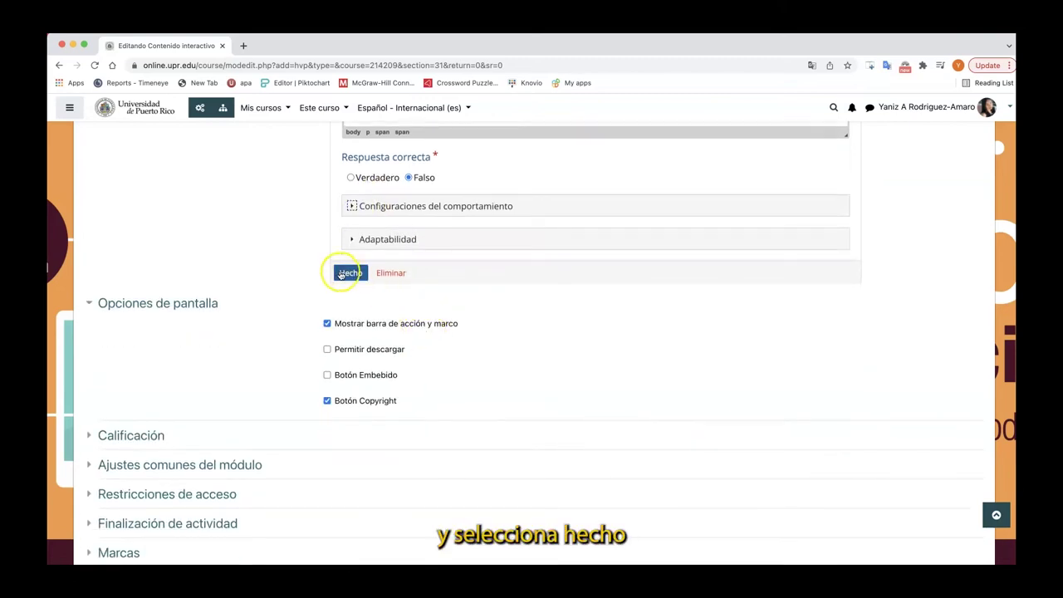
Save the question, then move its poster over the video frame and enlarge it until the question, both answers and Comprobar fit
{"action": "left_click", "coordinate": [351, 273]}
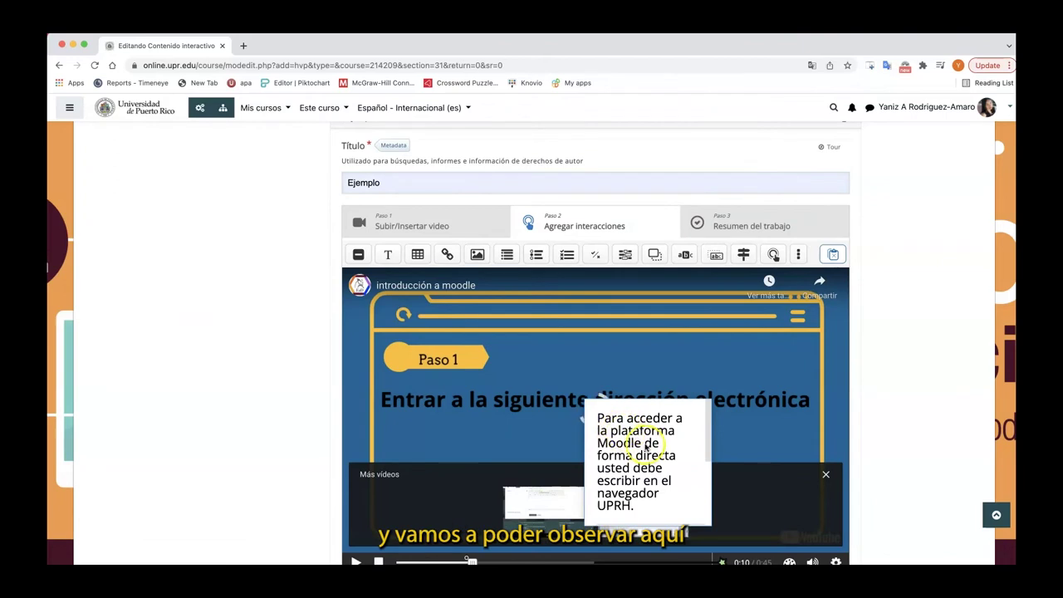
{"action": "left_click_drag", "start_coordinate": [633, 418], "coordinate": [513, 358]}
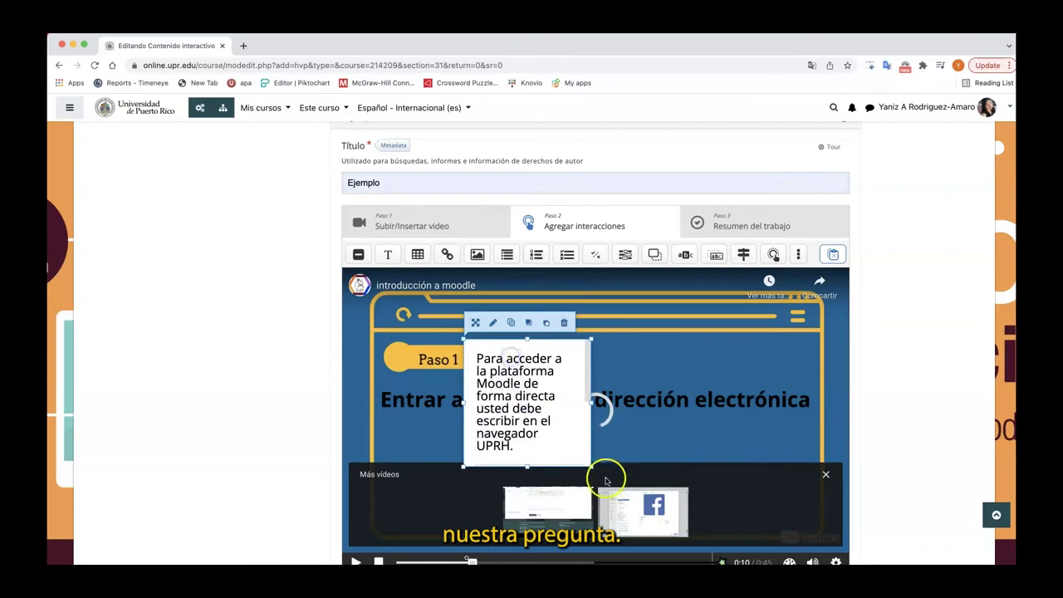
{"action": "left_click_drag", "start_coordinate": [591, 467], "coordinate": [766, 453]}
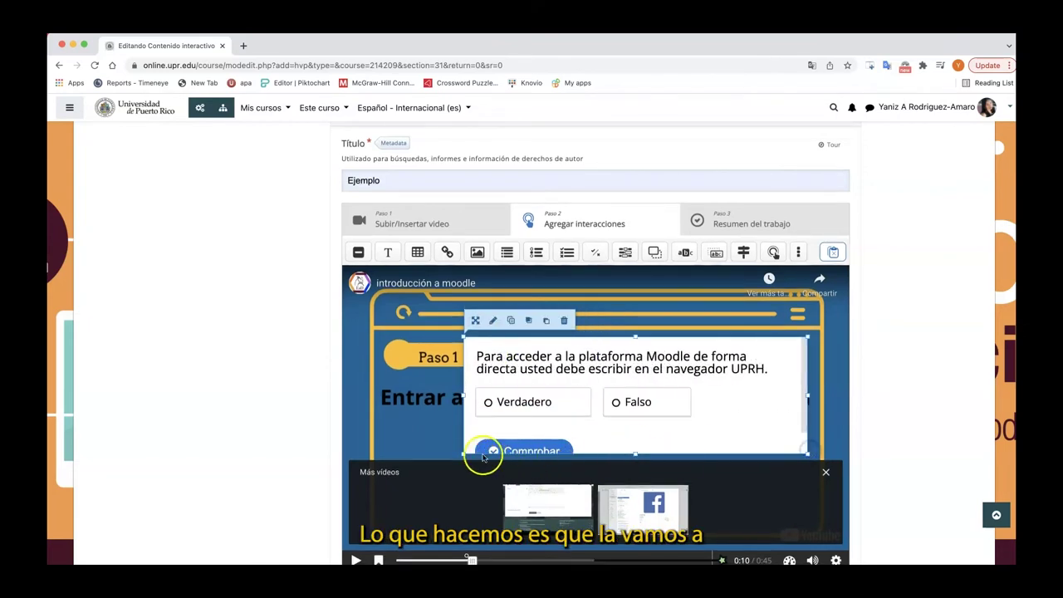
{"action": "left_click_drag", "start_coordinate": [463, 453], "coordinate": [380, 460]}
{"action": "left_click_drag", "start_coordinate": [594, 461], "coordinate": [594, 463]}
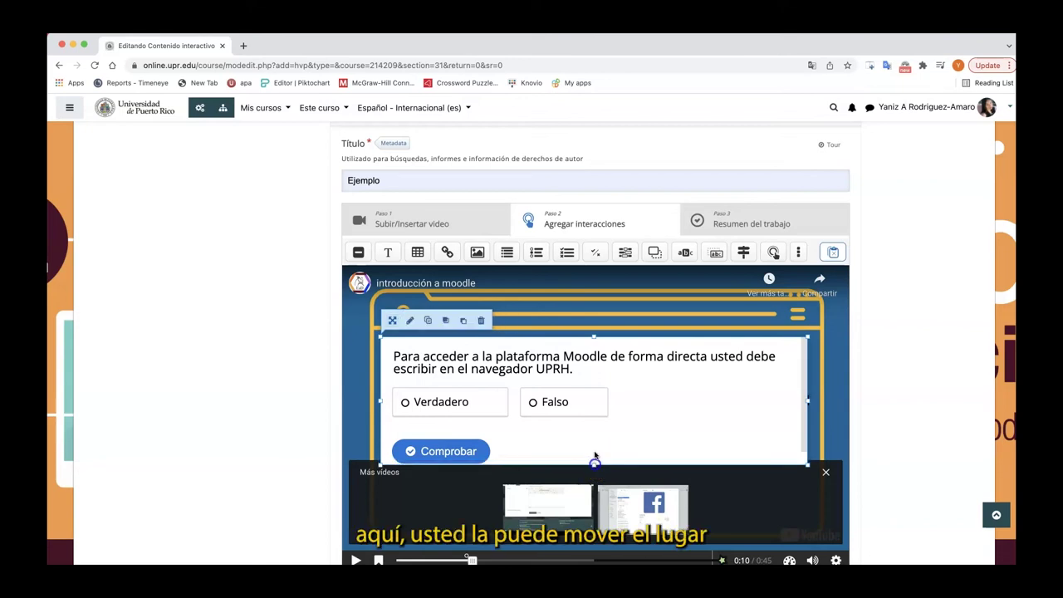
{"action": "left_click_drag", "start_coordinate": [612, 375], "coordinate": [615, 363]}
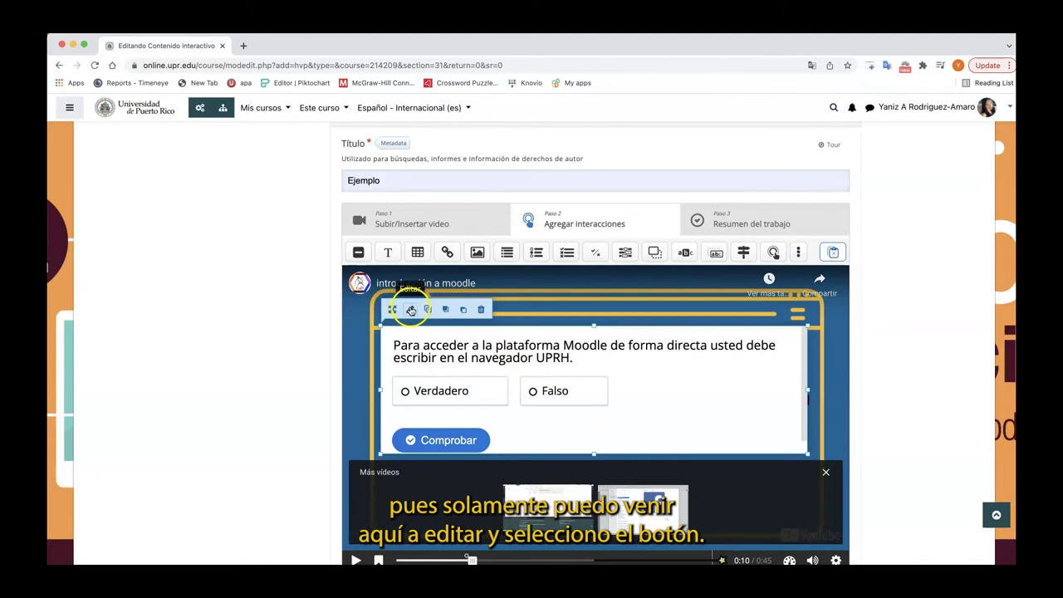
Change the question's display mode to Botón, save it, and move its icon beside the Paso 1 label on the video
{"action": "left_click", "coordinate": [412, 309]}
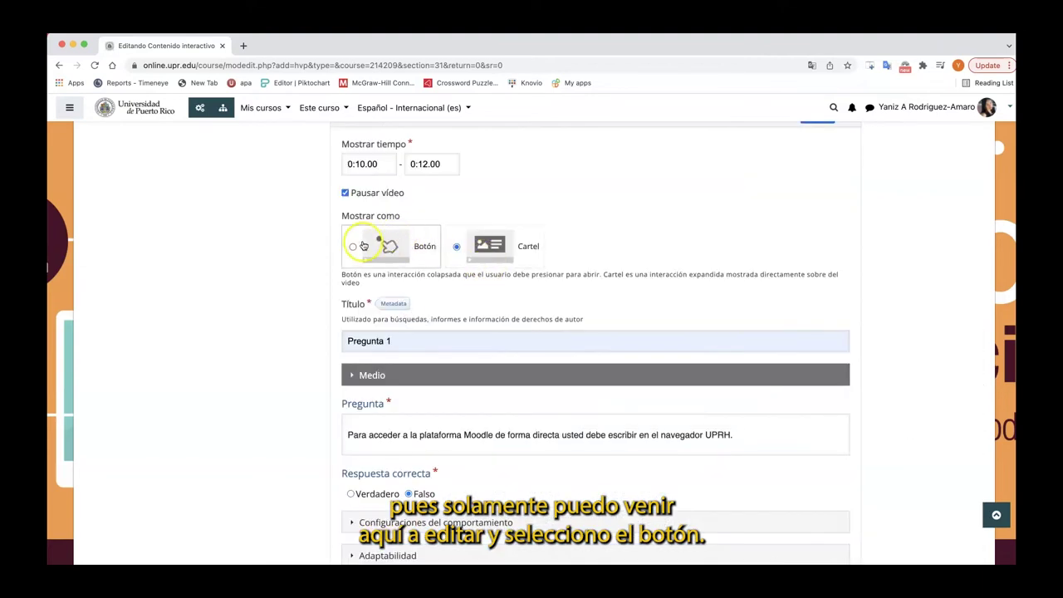
{"action": "left_click", "coordinate": [352, 248]}
{"action": "scroll", "coordinate": [557, 415], "scroll_direction": "down", "scroll_amount": 5}
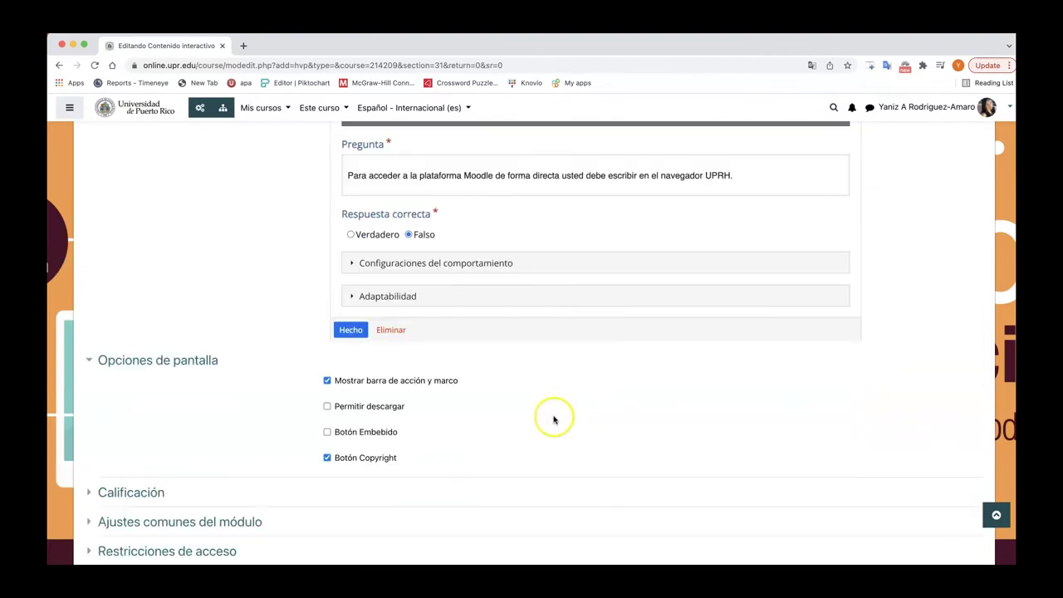
{"action": "left_click", "coordinate": [349, 279]}
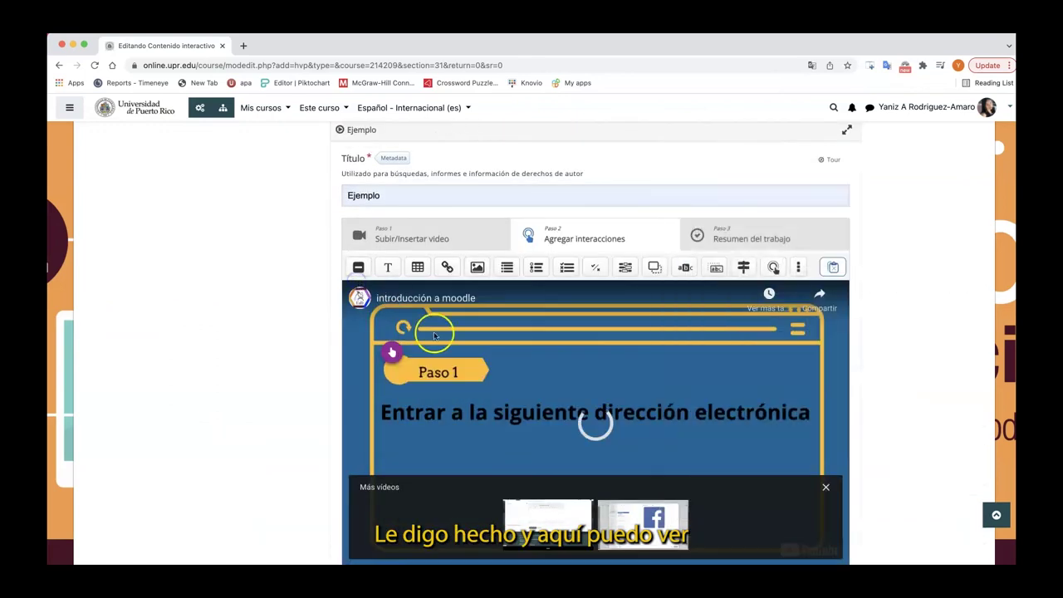
{"action": "left_click", "coordinate": [577, 378]}
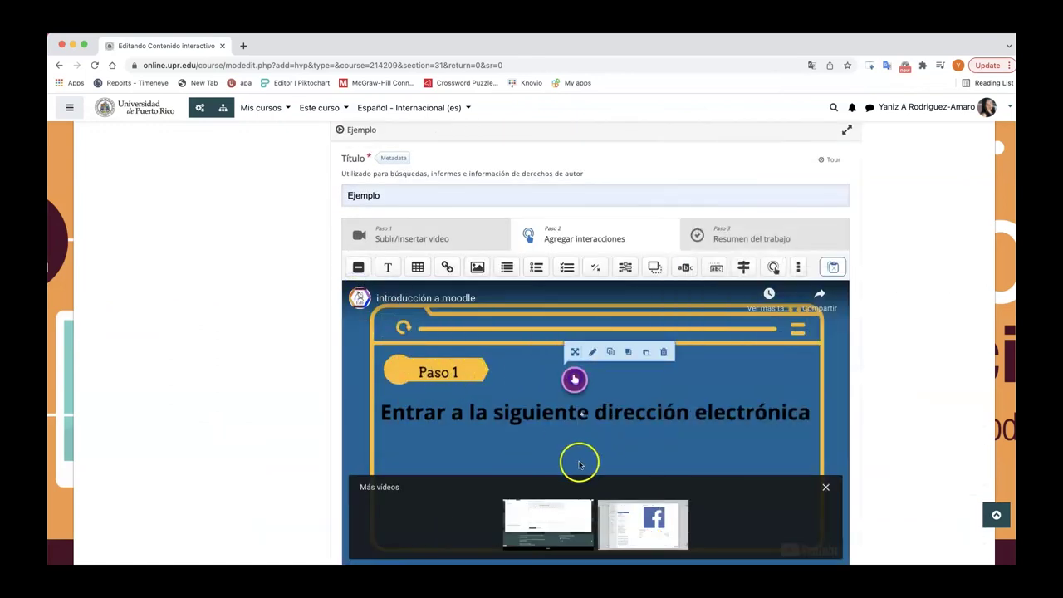
{"action": "left_click_drag", "start_coordinate": [573, 378], "coordinate": [580, 374]}
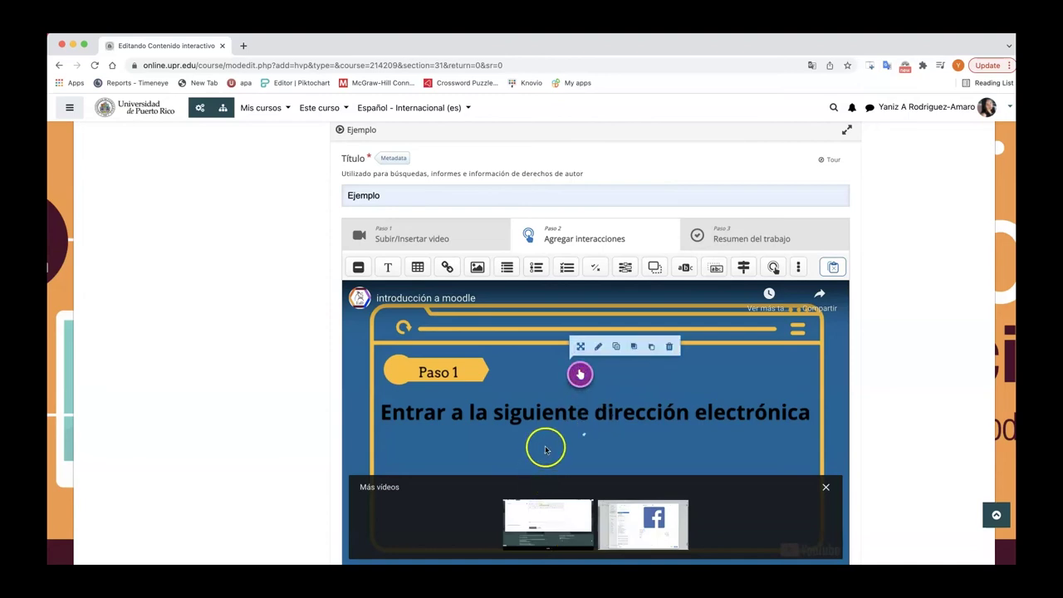
Set the question's display mode back to Cartel, save it, and adjust the poster's position on the video
{"action": "left_click", "coordinate": [598, 346]}
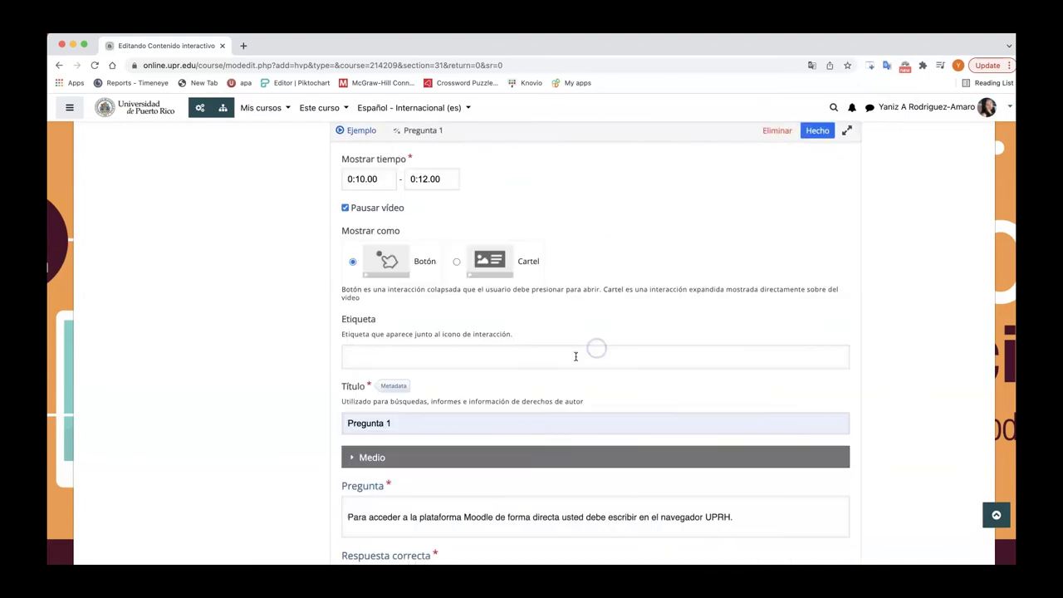
{"action": "left_click", "coordinate": [459, 263]}
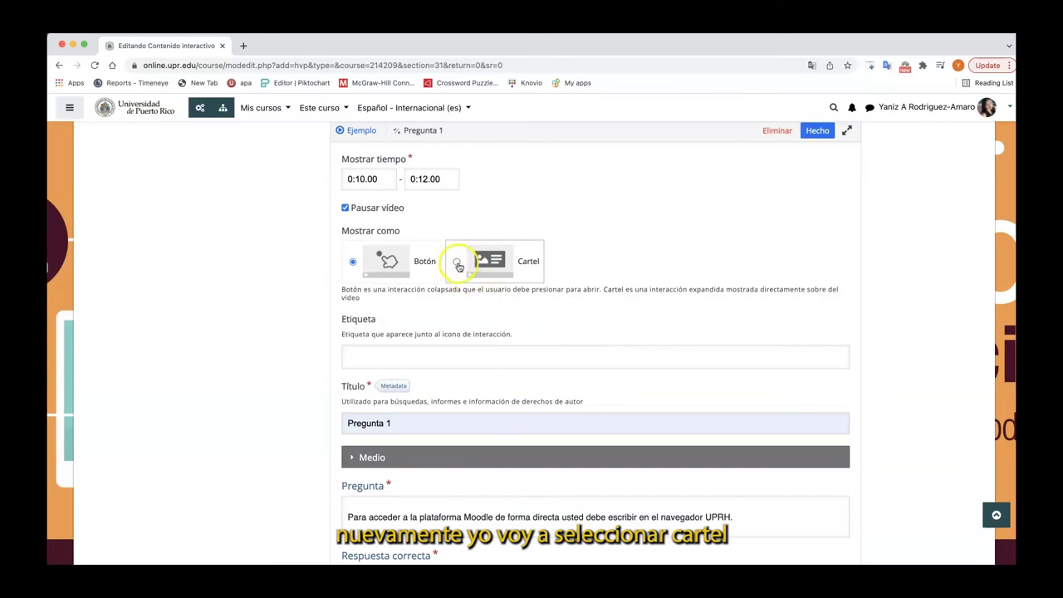
{"action": "scroll", "coordinate": [508, 376], "scroll_direction": "down", "scroll_amount": 10}
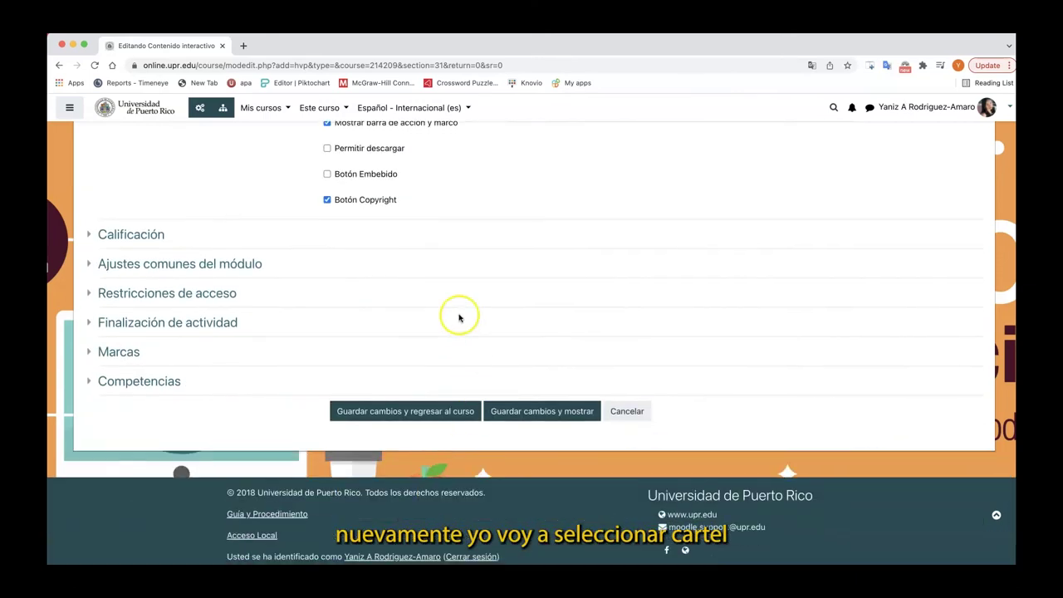
{"action": "scroll", "coordinate": [459, 318], "scroll_direction": "up", "scroll_amount": 10}
{"action": "left_click", "coordinate": [349, 245]}
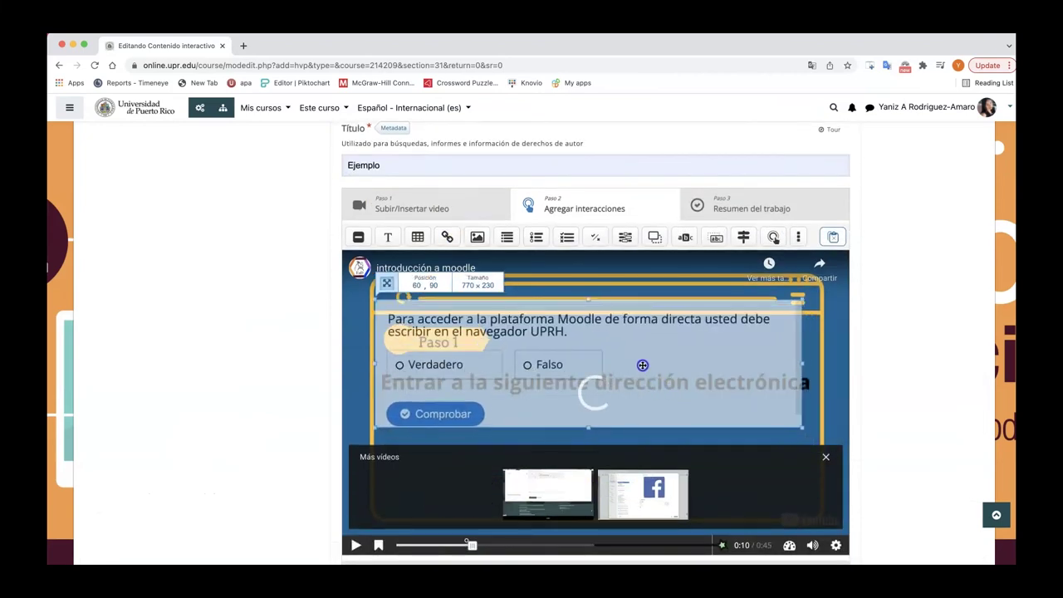
{"action": "left_click", "coordinate": [572, 425]}
Scrub the video back to about 0:03 and forward to the question marker at 0:10 to check the interaction
{"action": "left_click_drag", "start_coordinate": [481, 537], "coordinate": [417, 545]}
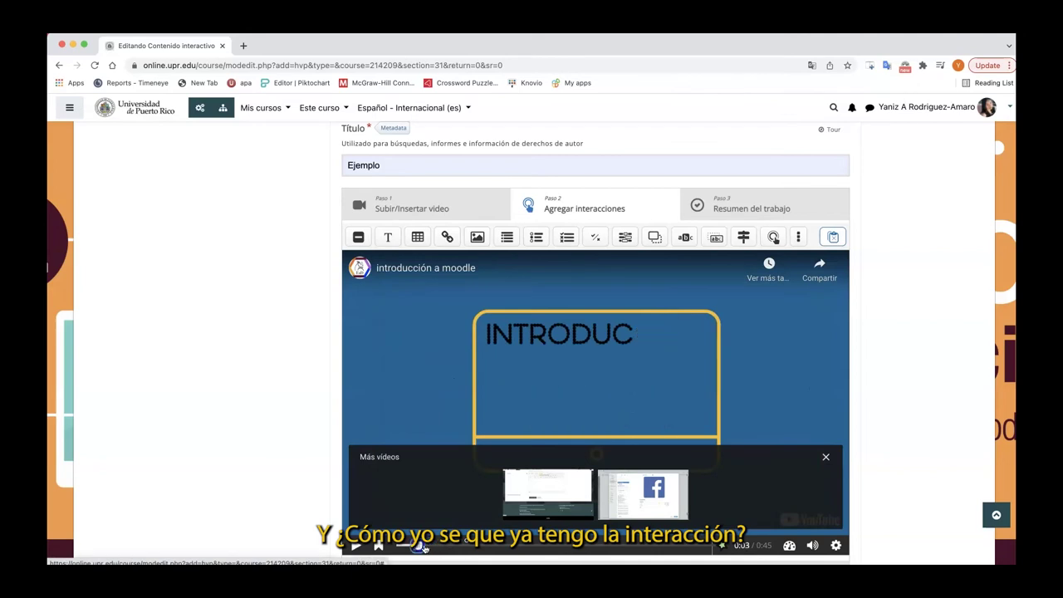
{"action": "left_click", "coordinate": [458, 543]}
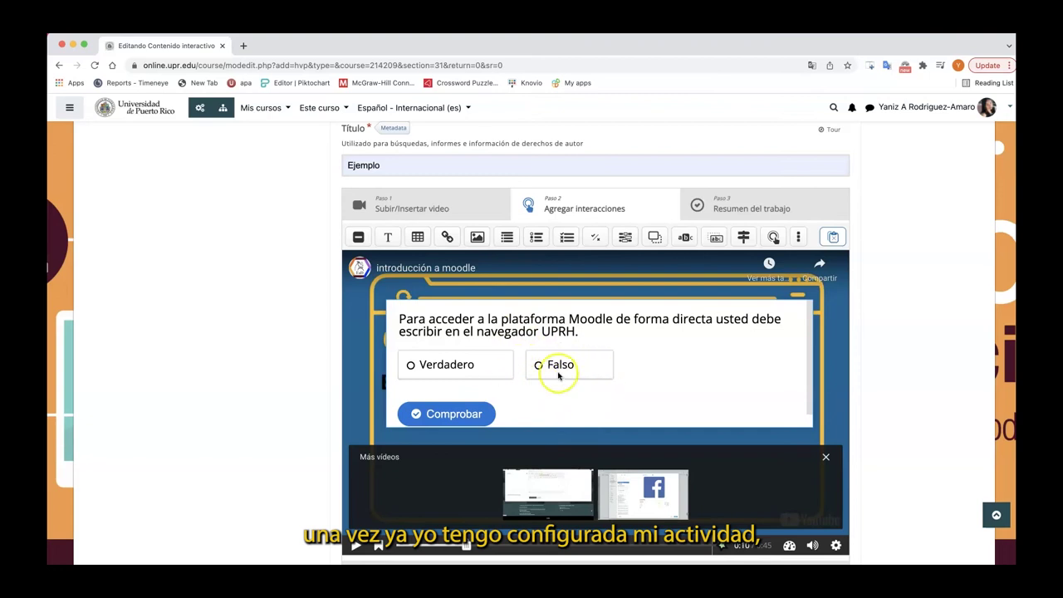
Enable Permitir descargar and Botón Embebido in the activity's display options
{"action": "scroll", "coordinate": [536, 399], "scroll_direction": "down", "scroll_amount": 5}
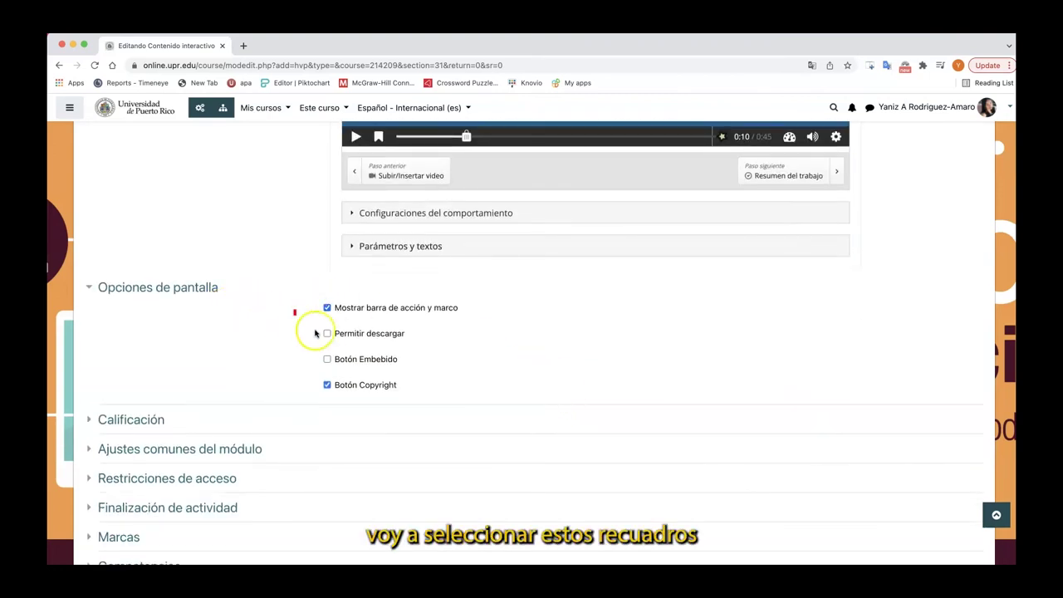
{"action": "left_click", "coordinate": [327, 333]}
{"action": "left_click", "coordinate": [327, 359]}
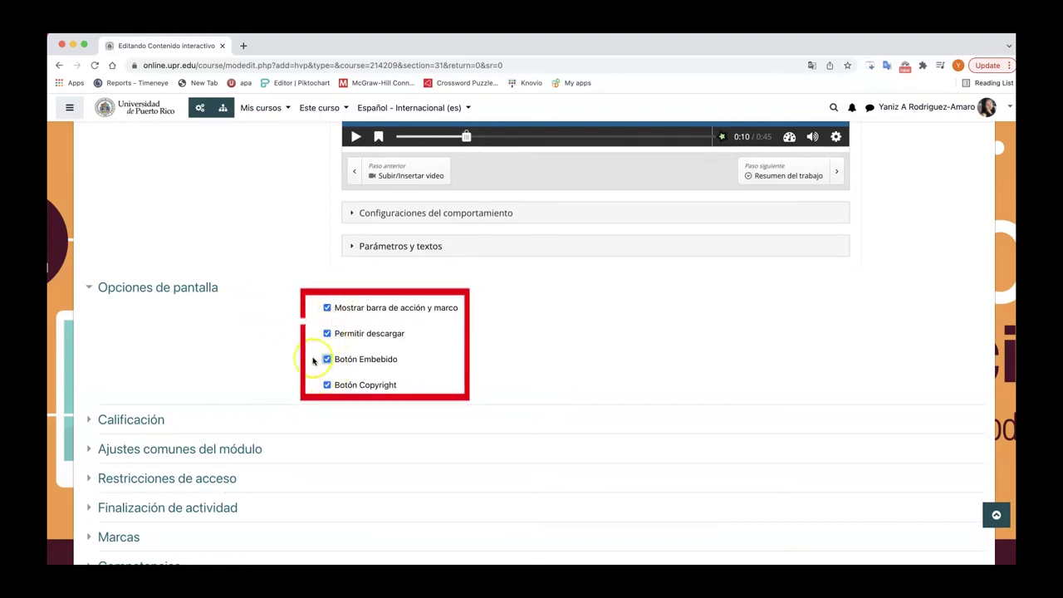
Set the activity's maximum grade (Nota máxima) to 0 in the Calificación settings
{"action": "left_click", "coordinate": [131, 420]}
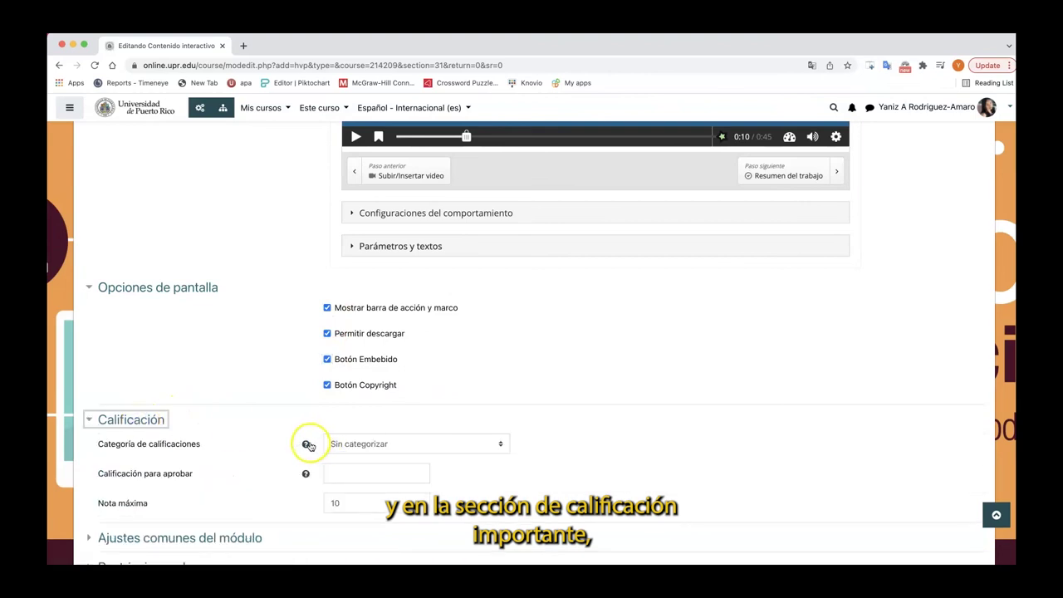
{"action": "left_click_drag", "start_coordinate": [348, 501], "coordinate": [329, 502]}
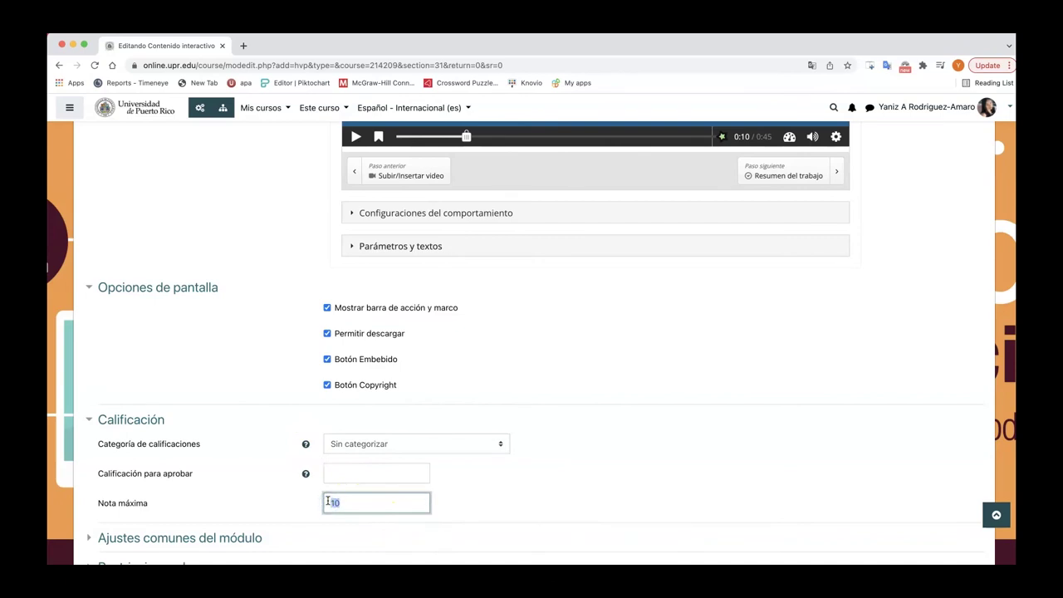
{"action": "type", "text": "0"}
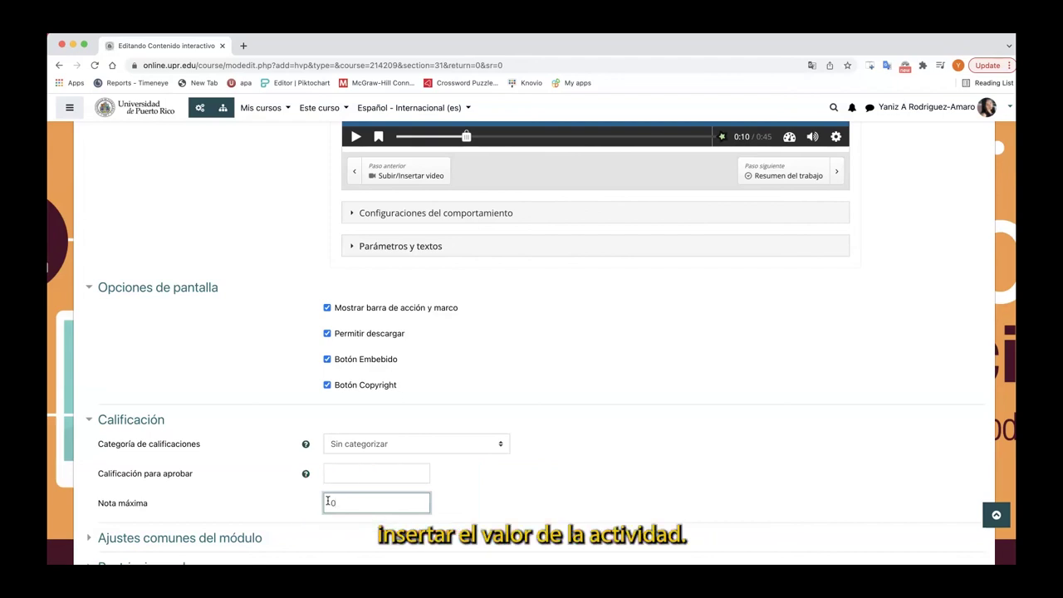
Save the activity's changes and display it
{"action": "scroll", "coordinate": [364, 455], "scroll_direction": "down", "scroll_amount": 3}
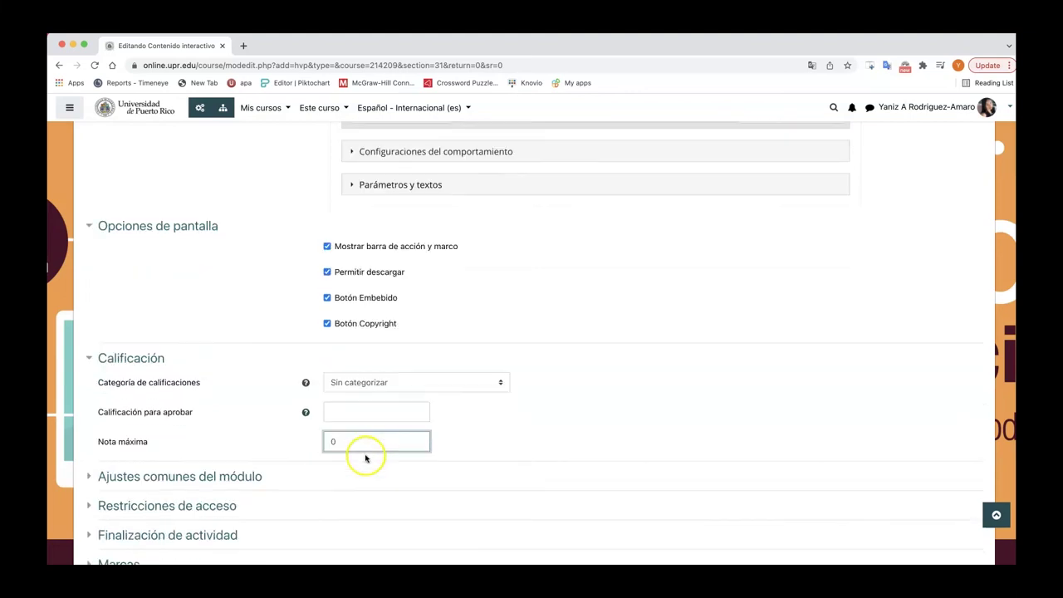
{"action": "scroll", "coordinate": [368, 457], "scroll_direction": "up", "scroll_amount": 4}
{"action": "scroll", "coordinate": [368, 459], "scroll_direction": "down", "scroll_amount": 5}
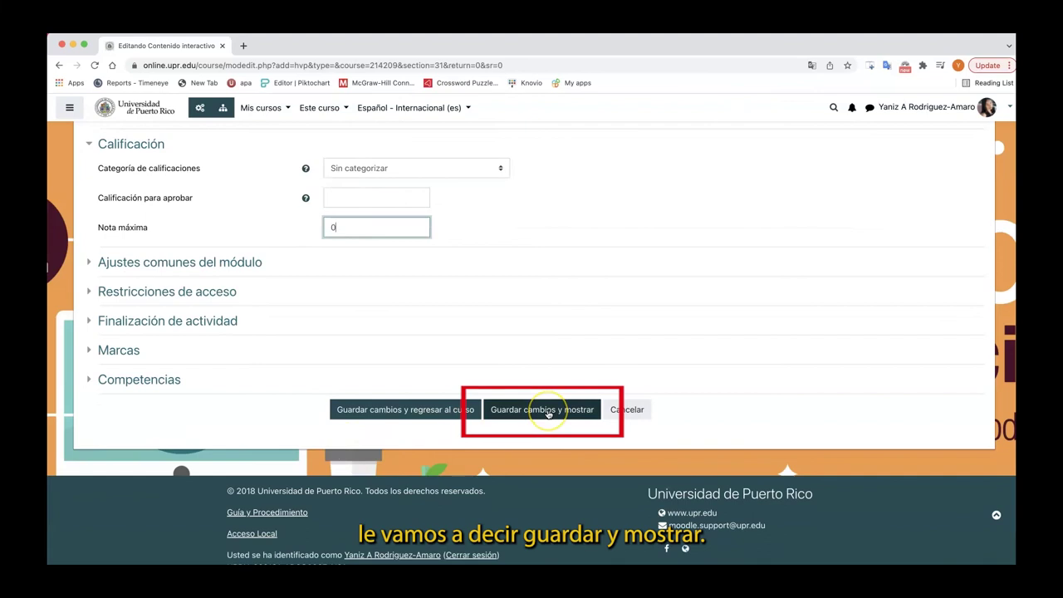
{"action": "left_click", "coordinate": [549, 411]}
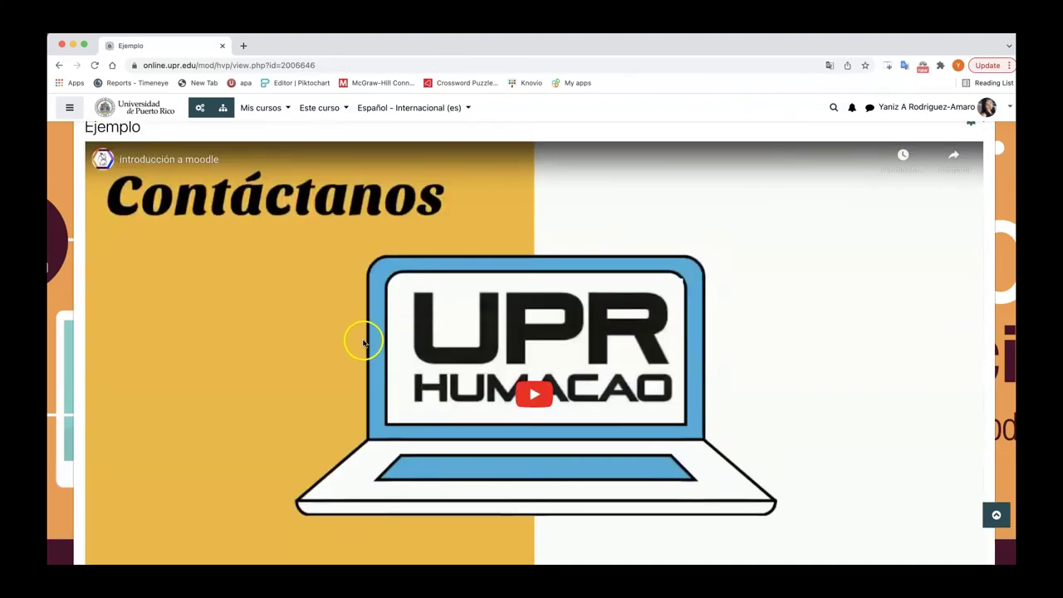
Play the finished interactive video and skip ahead to the question marker at about 0:09
{"action": "scroll", "coordinate": [361, 343], "scroll_direction": "down", "scroll_amount": 1}
{"action": "scroll", "coordinate": [362, 342], "scroll_direction": "down", "scroll_amount": 5}
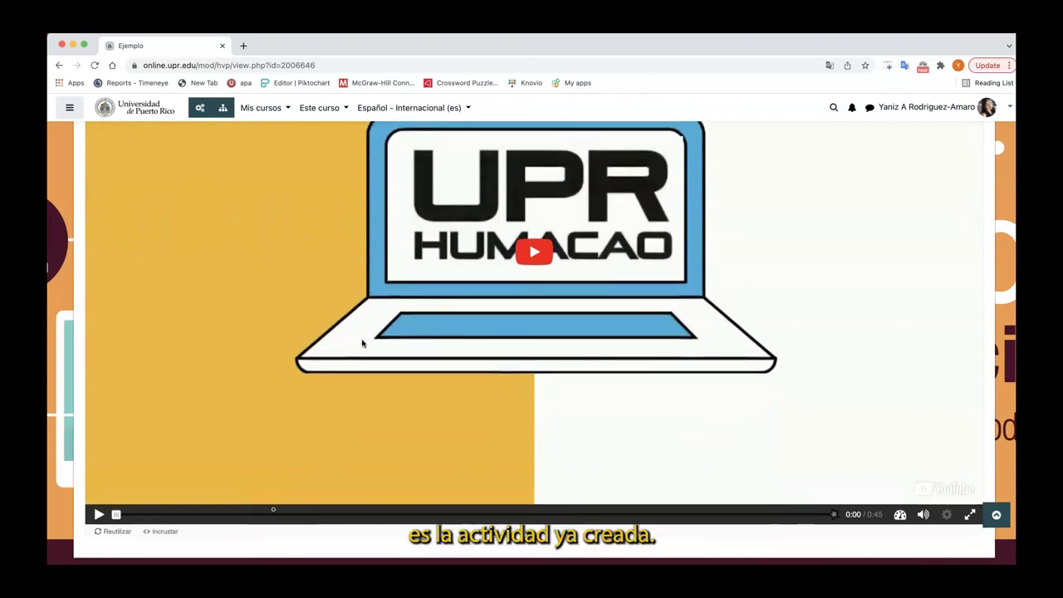
{"action": "scroll", "coordinate": [362, 343], "scroll_direction": "up", "scroll_amount": 5}
{"action": "scroll", "coordinate": [363, 343], "scroll_direction": "down", "scroll_amount": 5}
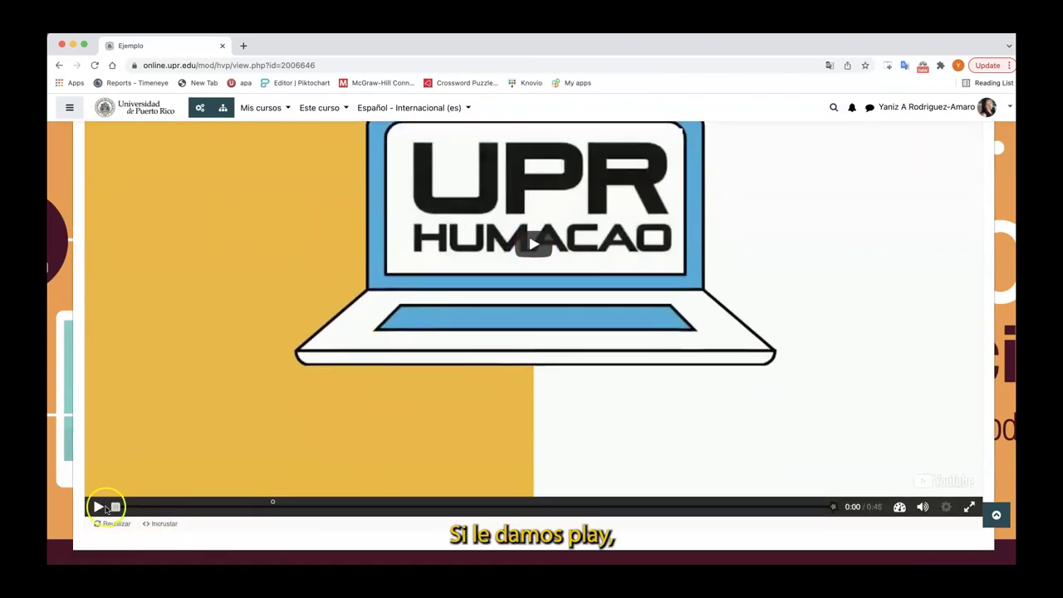
{"action": "left_click", "coordinate": [99, 508]}
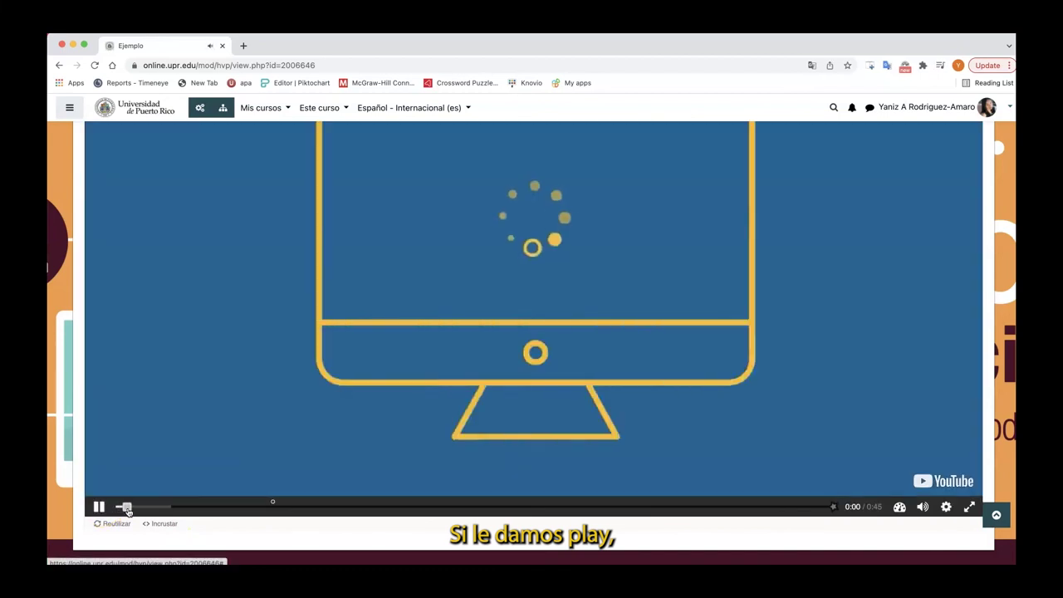
{"action": "left_click_drag", "start_coordinate": [135, 510], "coordinate": [273, 511]}
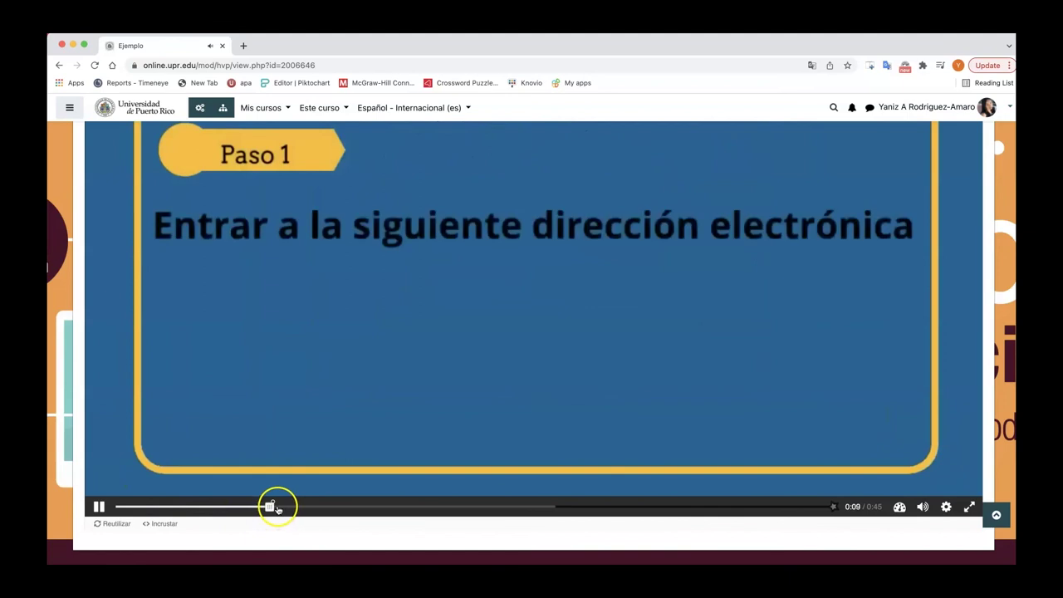